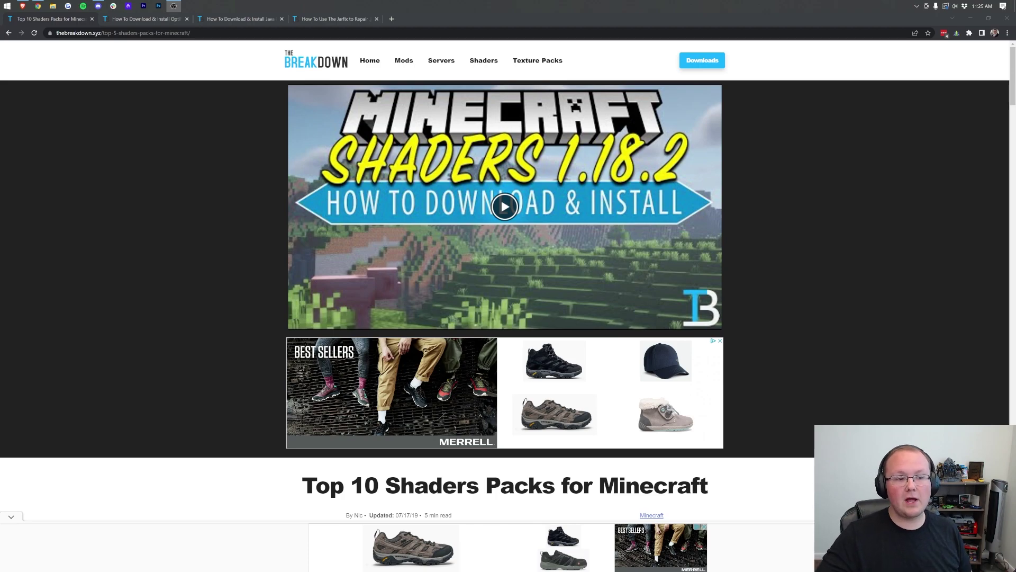
- Switch between the OptiFine install guide and the Top 10 Shaders article, ending on the shaders list
click(127, 19)
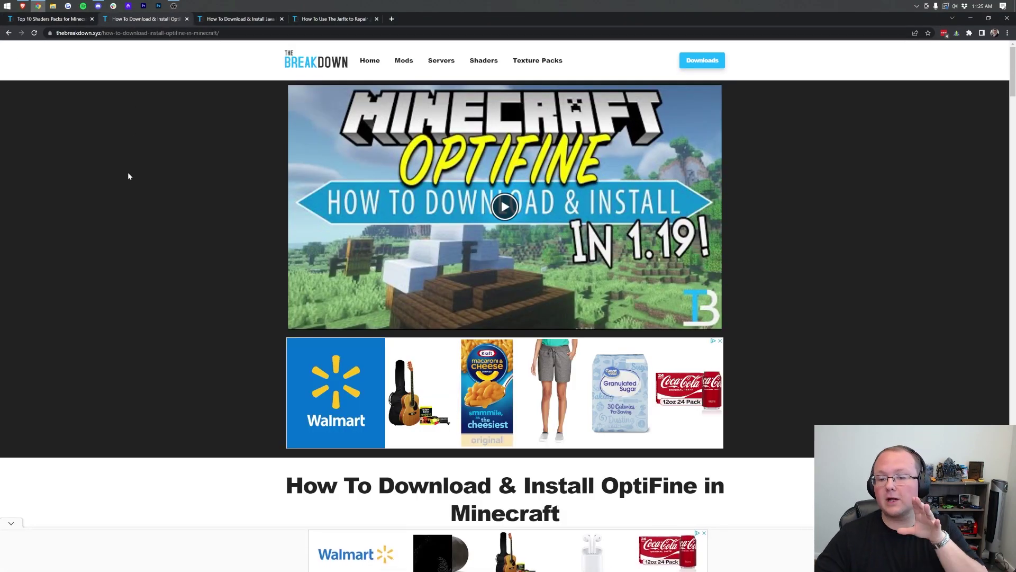
click(43, 19)
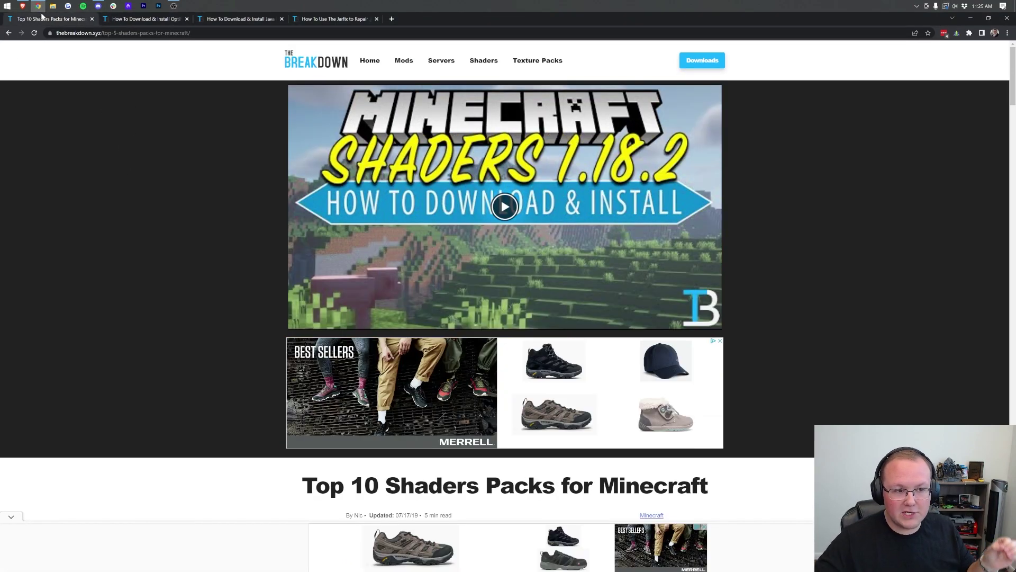
click(150, 21)
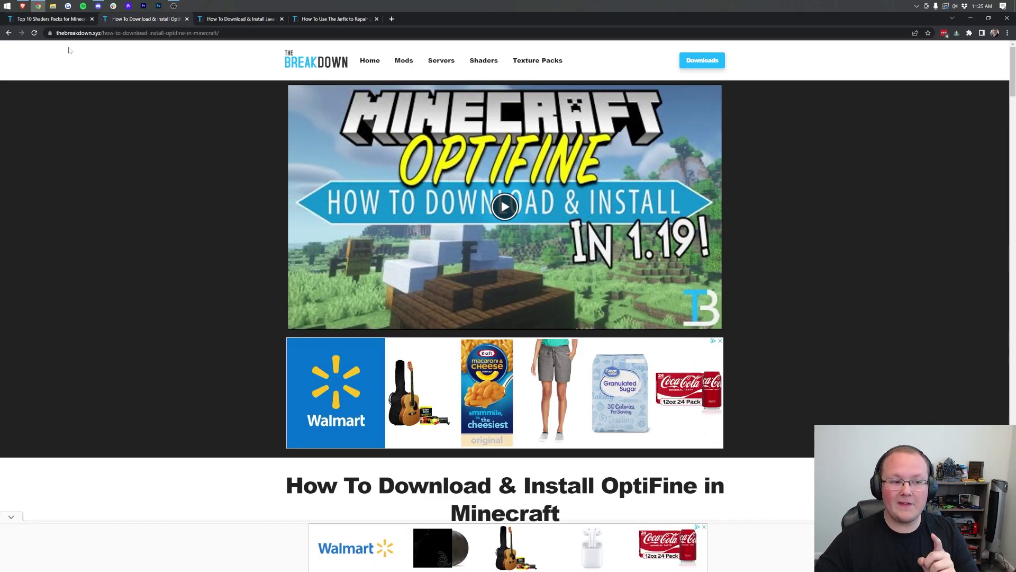
click(63, 20)
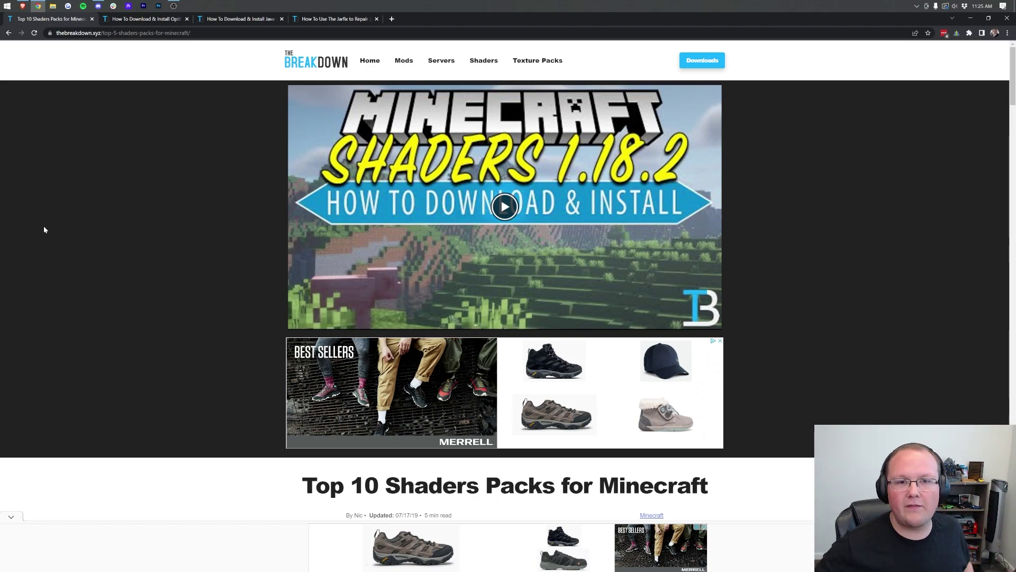
- Scroll through the Top 10 list to MakeUp Ultra Fast Shaders and open its download page
scroll(113, 230, down, 1)
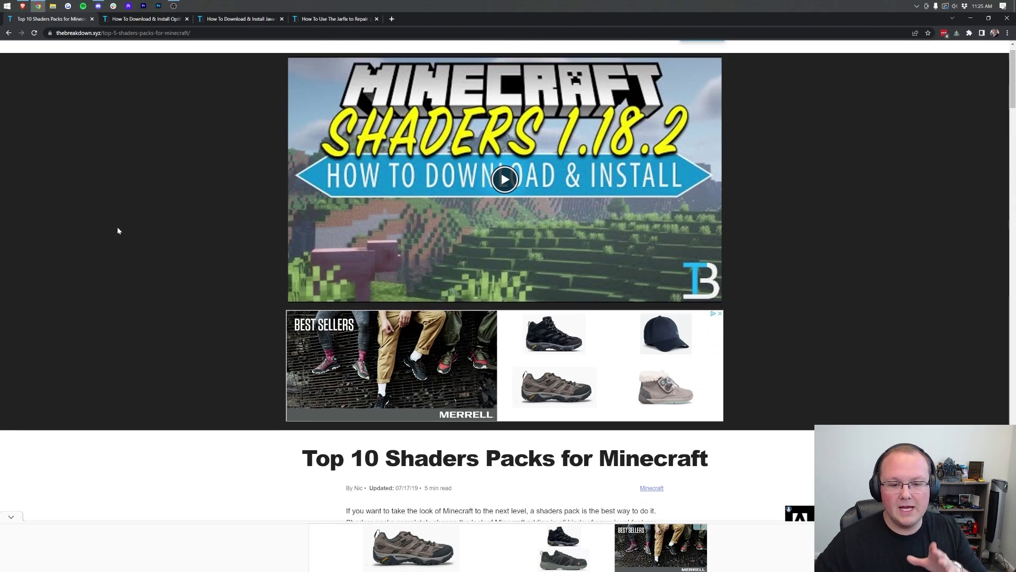
scroll(117, 229, up, 1)
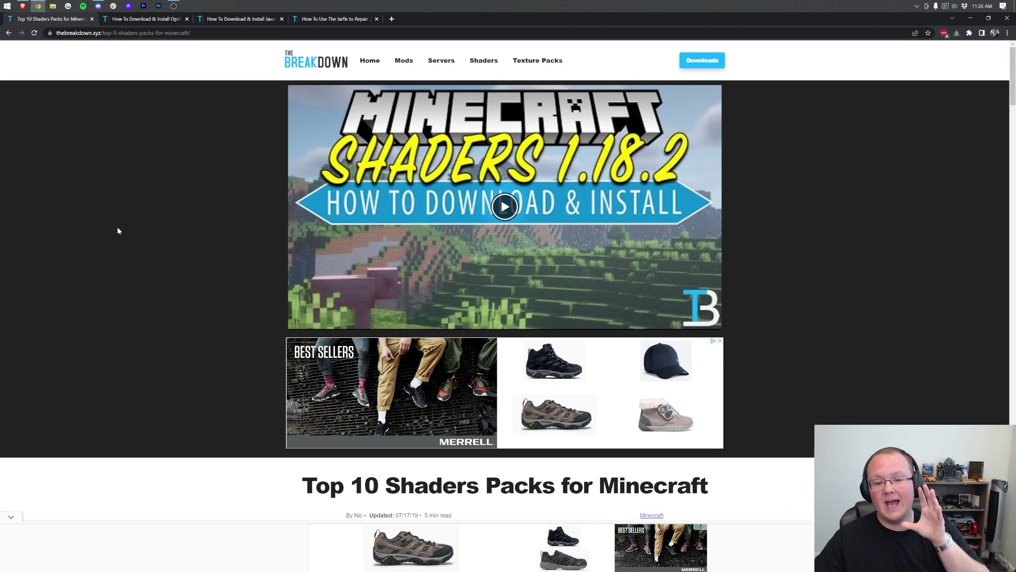
scroll(180, 312, down, 1)
scroll(180, 312, down, 1)
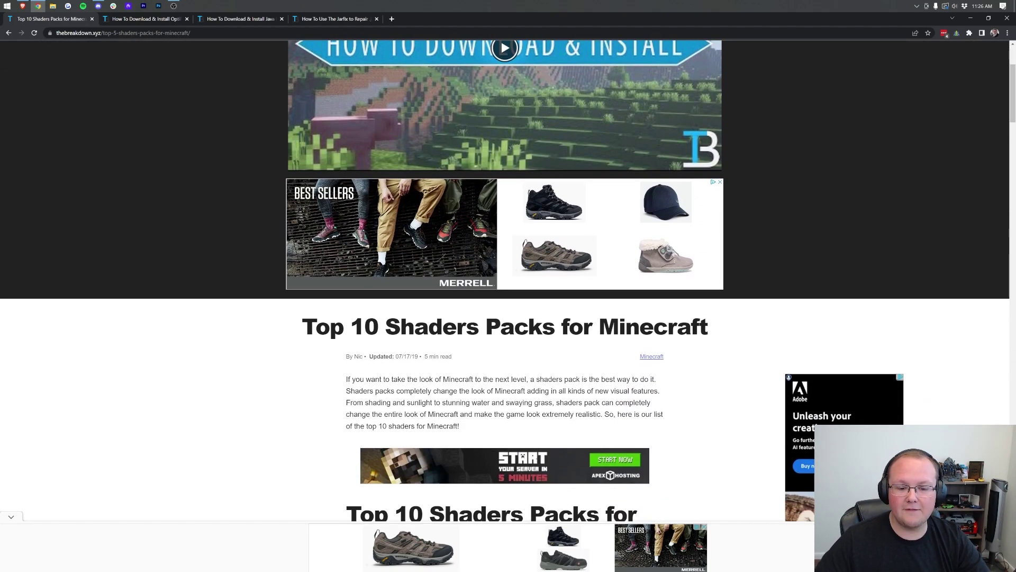
scroll(567, 306, down, 8)
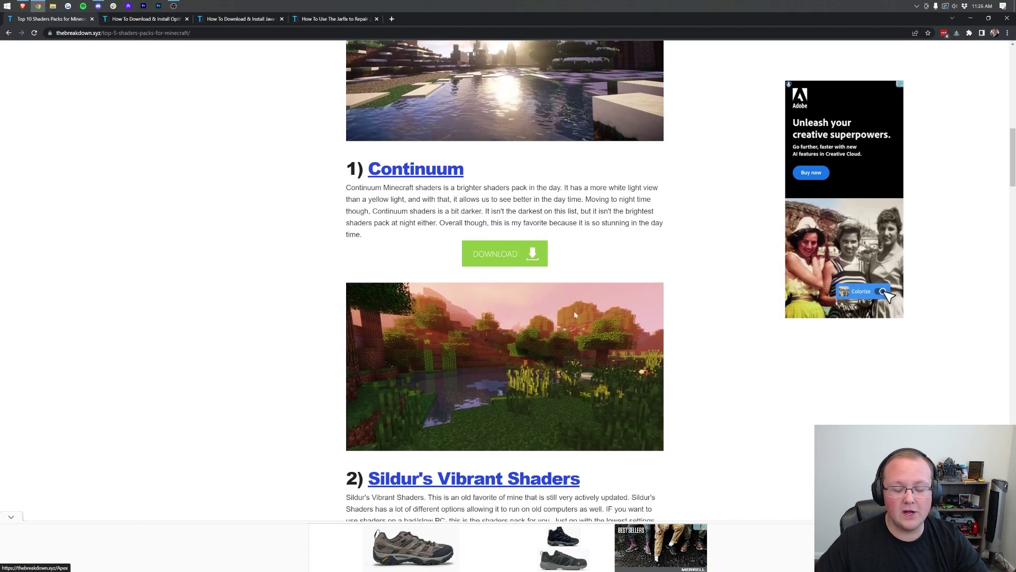
scroll(567, 310, down, 1)
scroll(544, 288, up, 2)
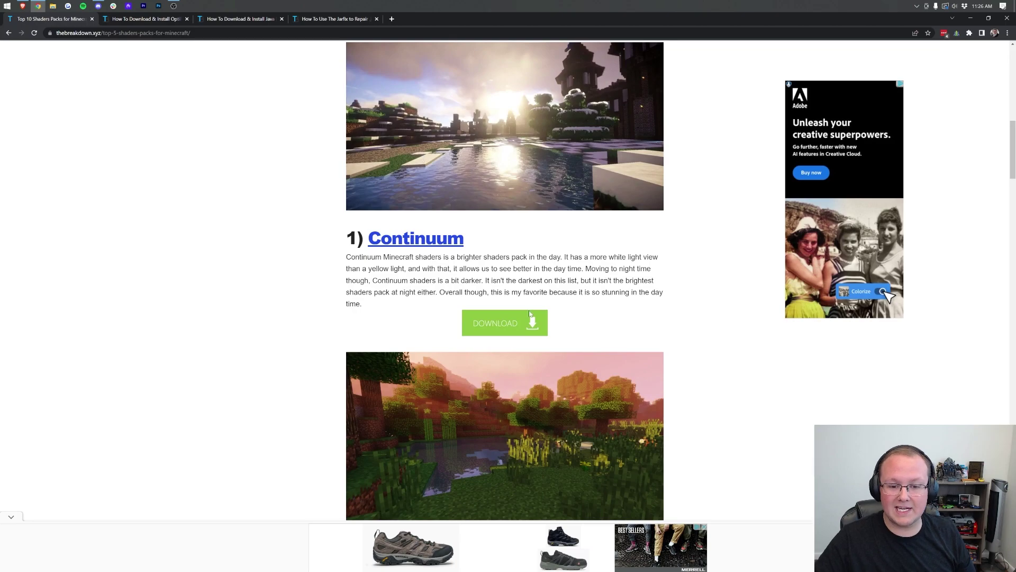
scroll(499, 334, down, 2)
scroll(499, 334, down, 18)
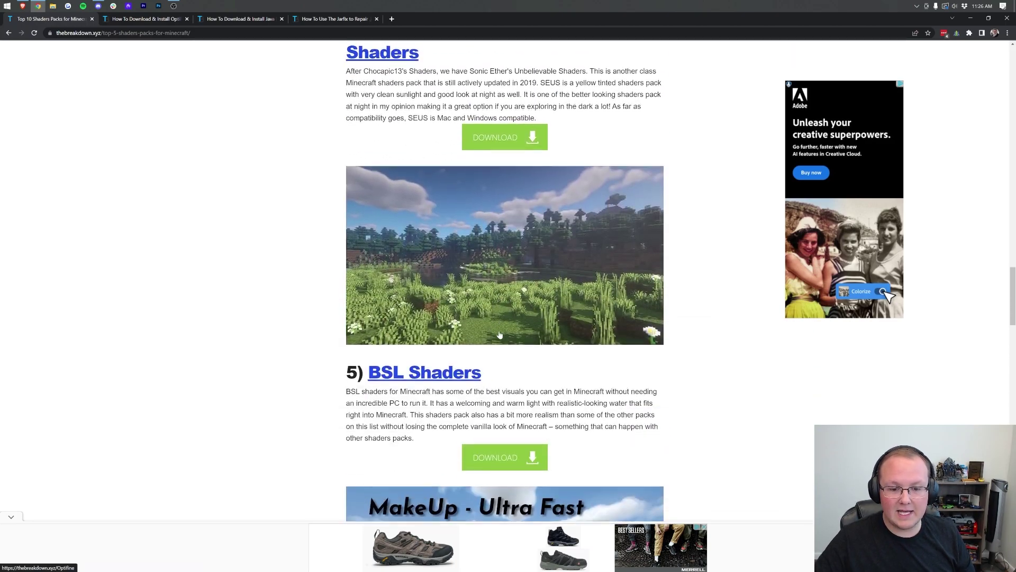
scroll(500, 334, down, 4)
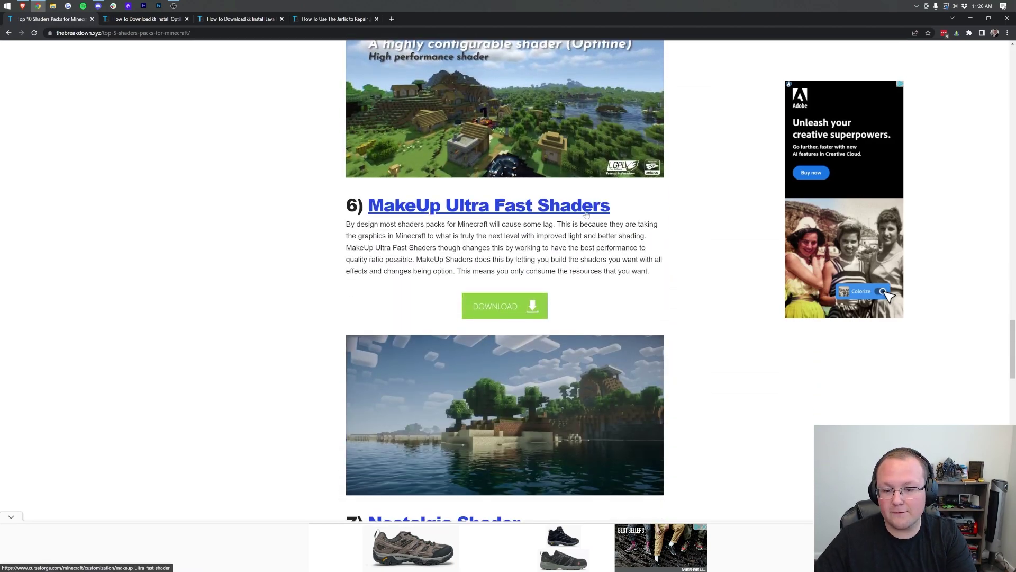
scroll(492, 201, down, 8)
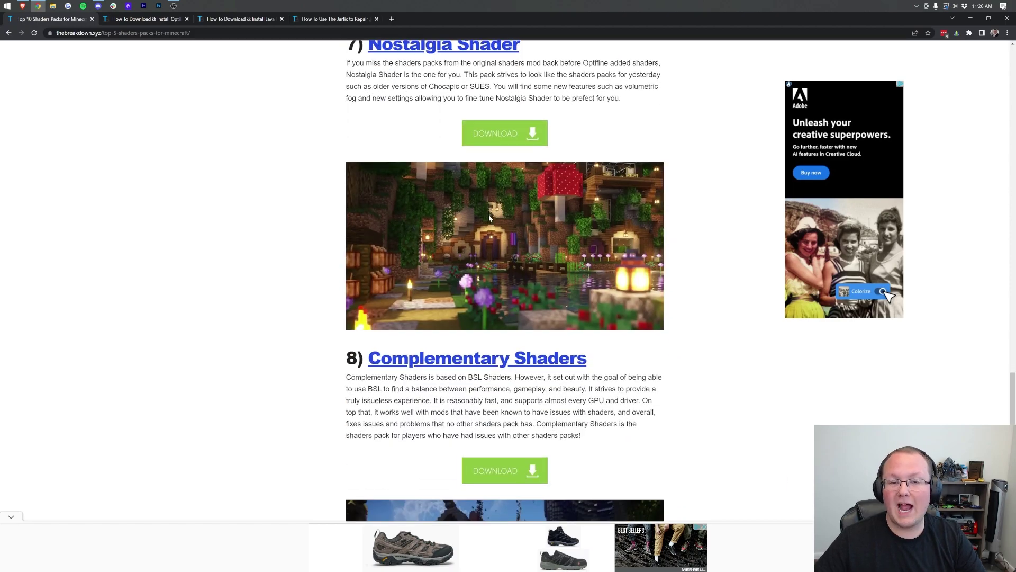
scroll(489, 218, down, 12)
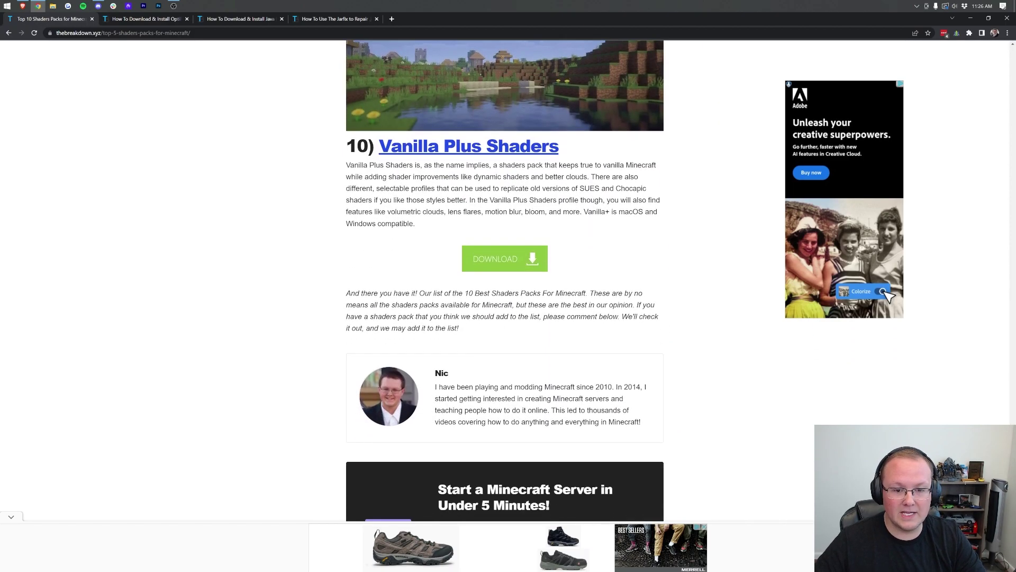
scroll(580, 226, up, 2)
scroll(399, 268, up, 15)
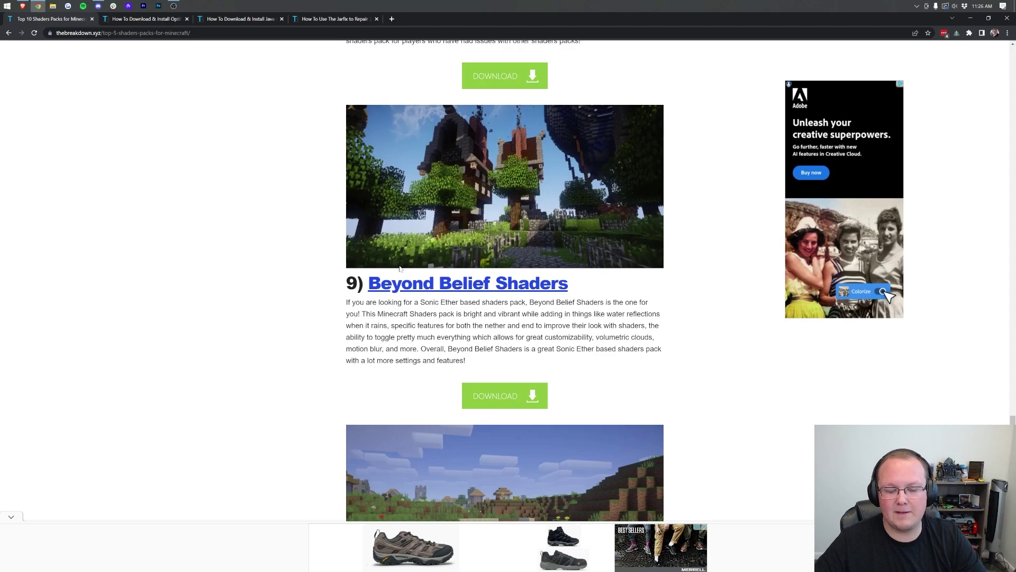
scroll(400, 269, up, 3)
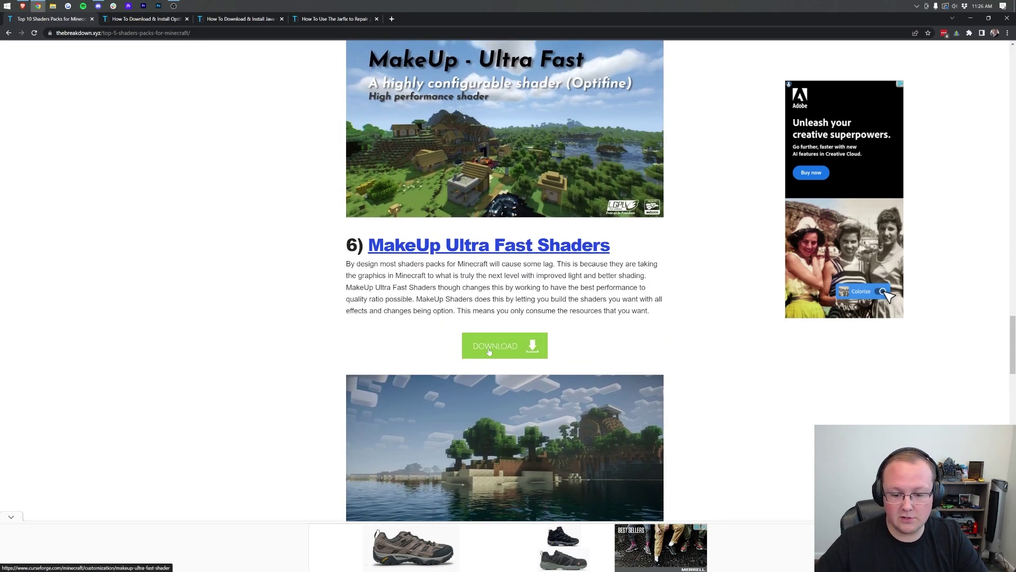
click(489, 351)
- Return to the shaders article and open the Continuum shaders install guide
key(ctrl+shift+Tab)
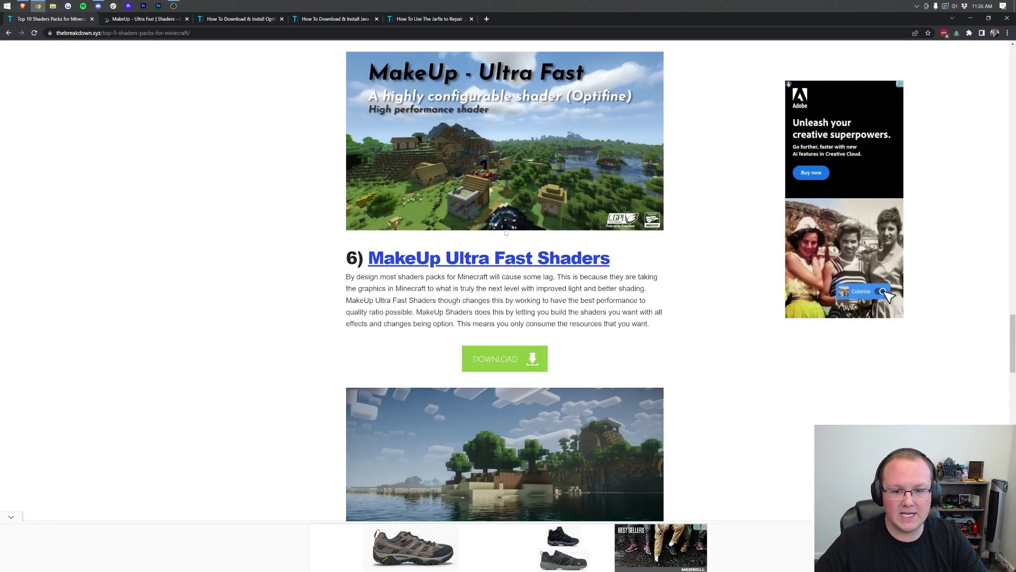
scroll(506, 233, up, 18)
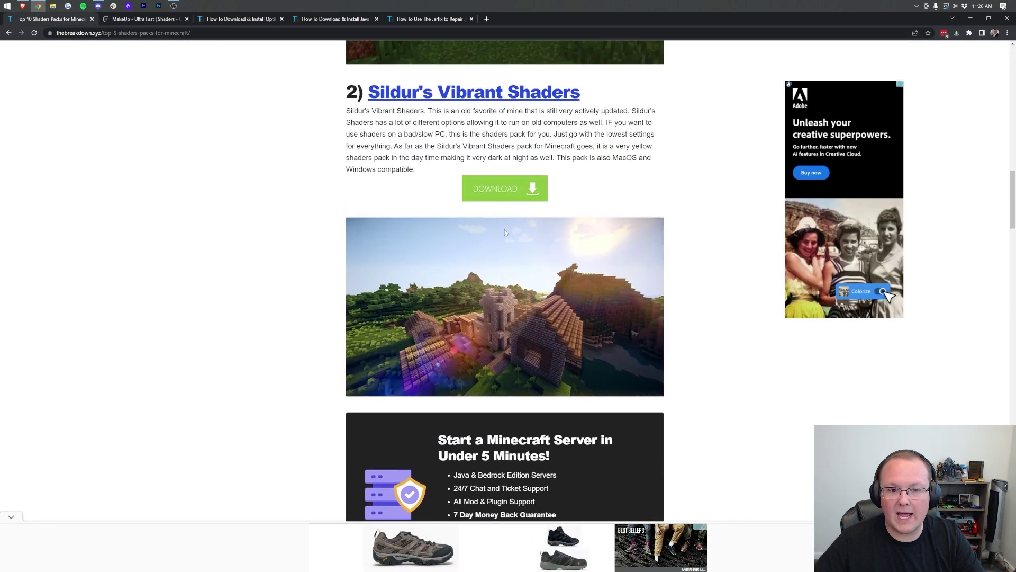
scroll(505, 232, up, 10)
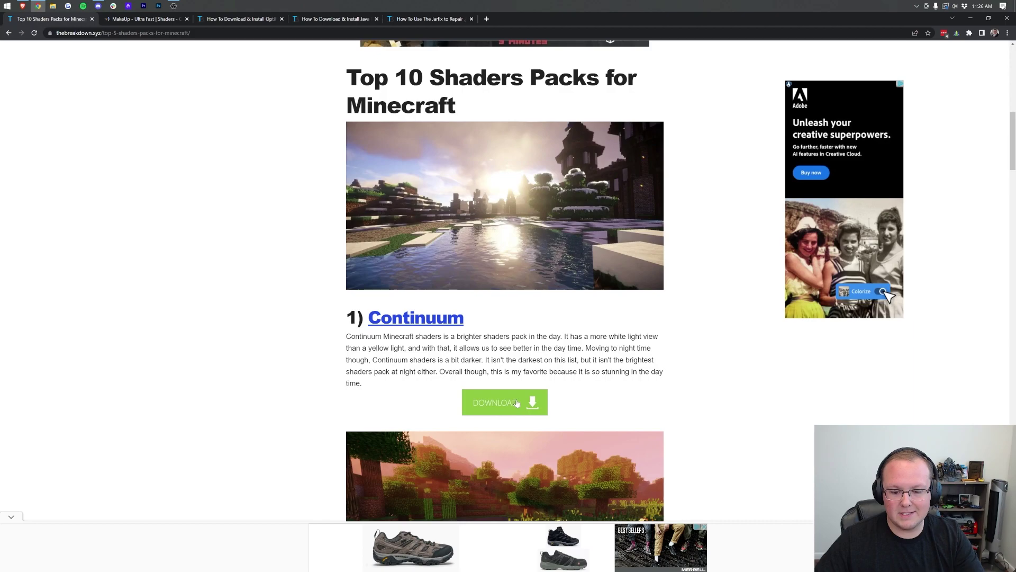
click(516, 403)
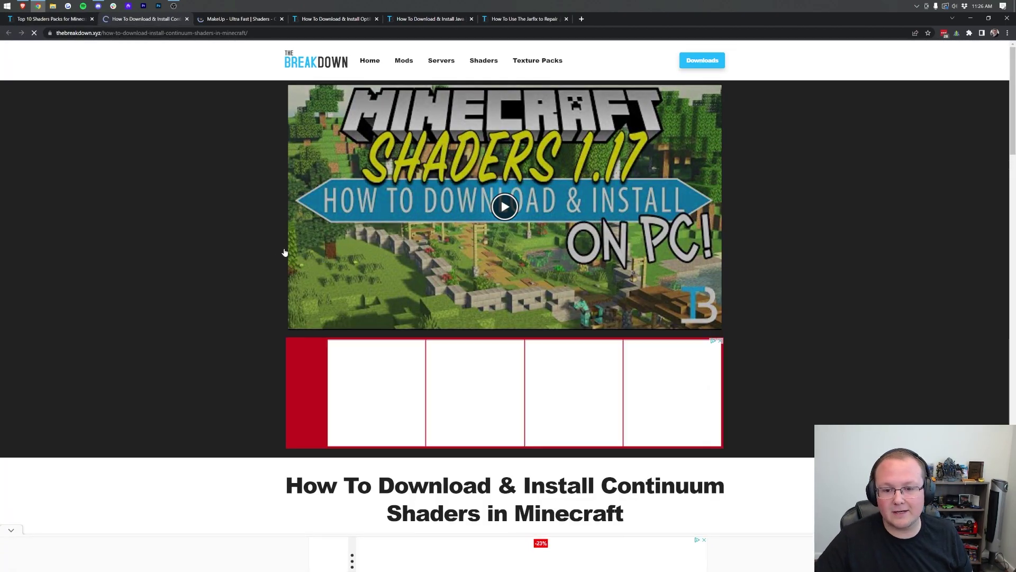
- Follow the guide's DOWNLOAD Continuum Shaders link to the official continuum.graphics site
scroll(243, 234, down, 4)
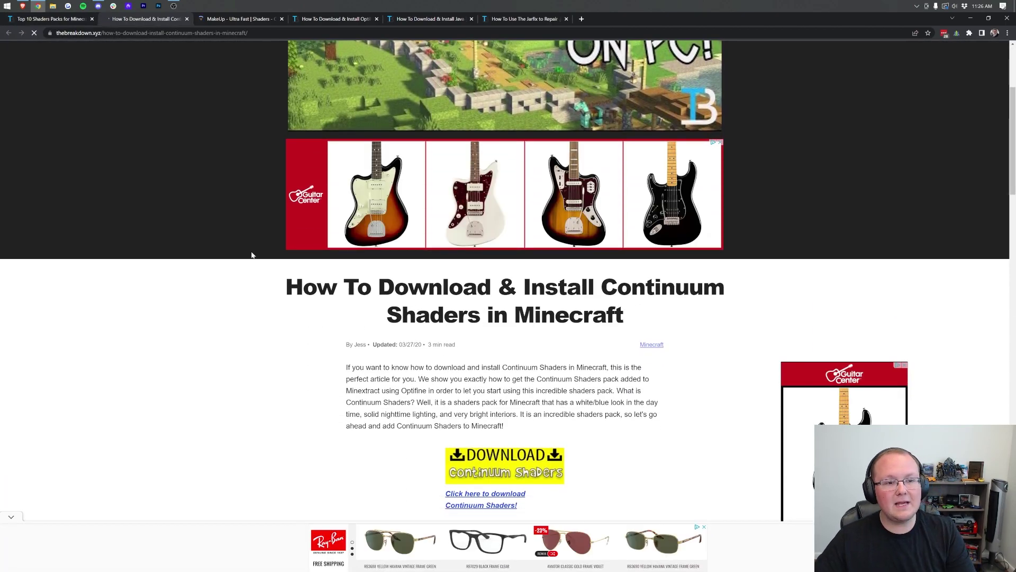
scroll(392, 143, down, 4)
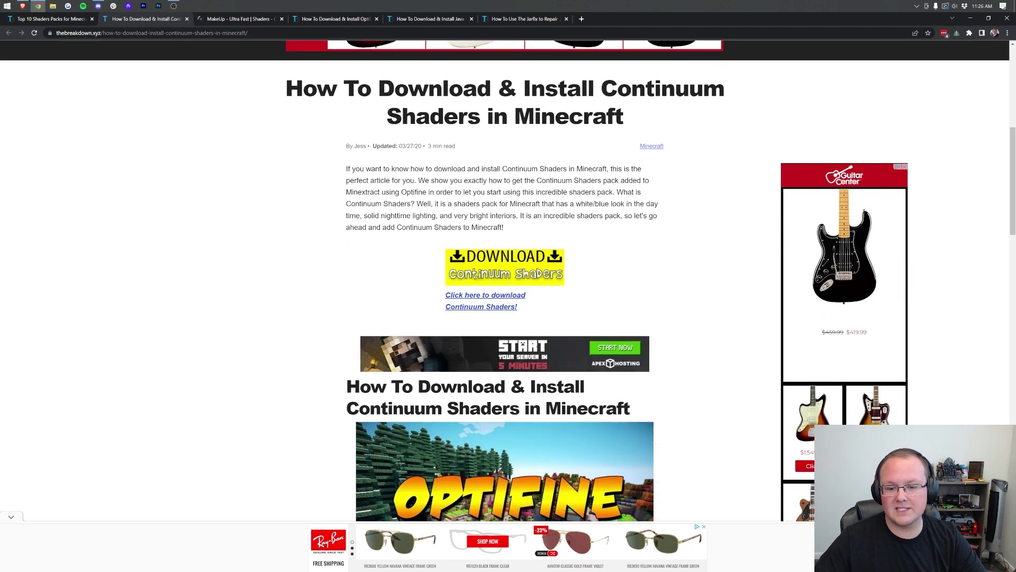
click(483, 271)
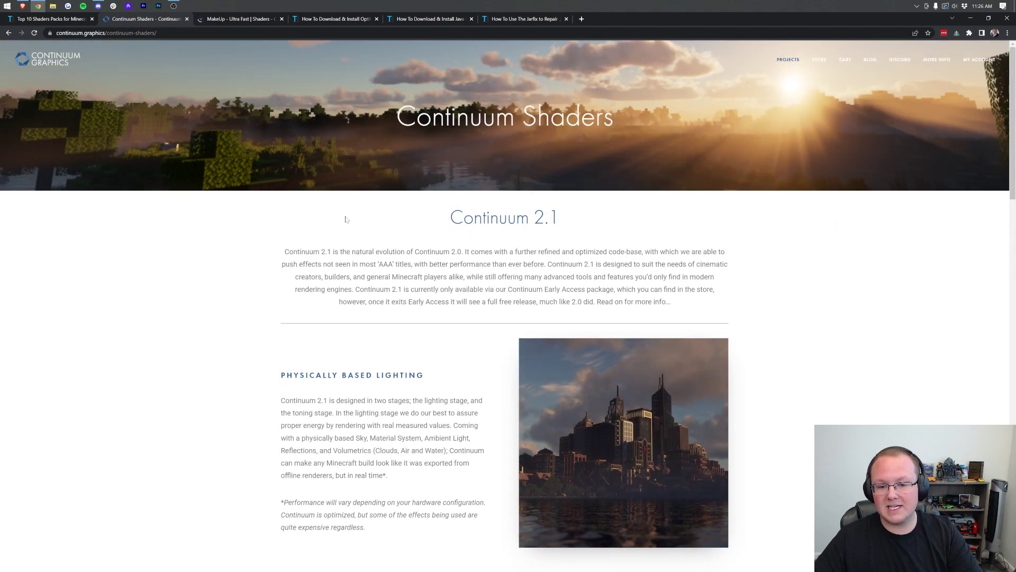
- From the Continuum free downloads page, save Continuum 2.0.4 as continuum-2.0.4.zip, then return to the MakeUp tab
scroll(357, 220, down, 6)
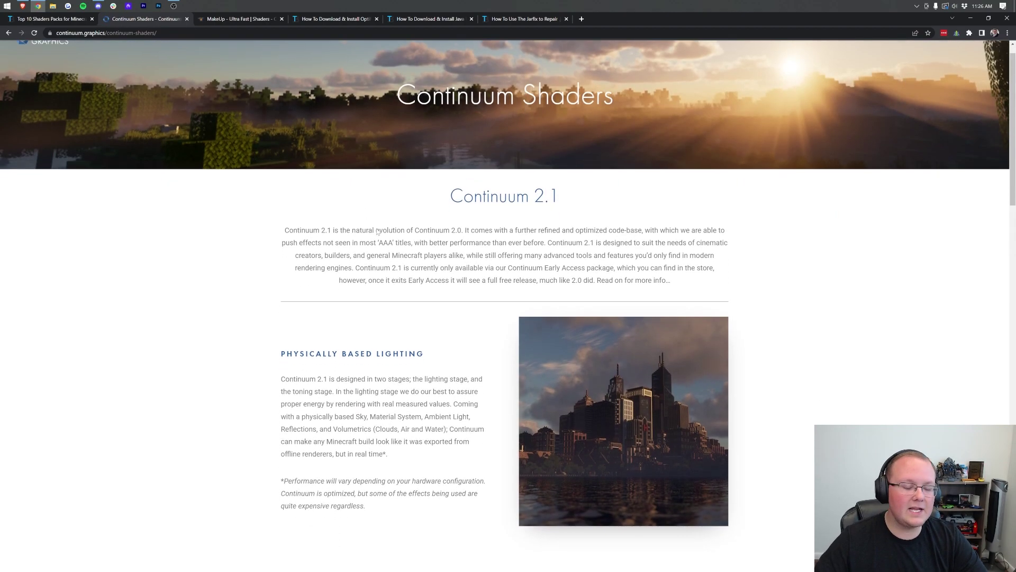
scroll(376, 230, down, 10)
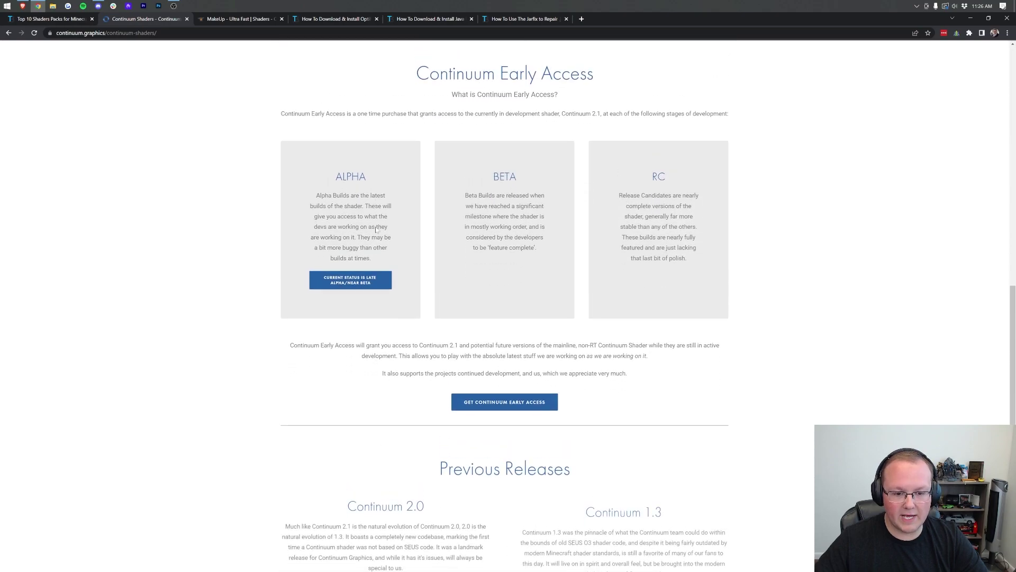
scroll(407, 193, down, 2)
scroll(418, 185, up, 2)
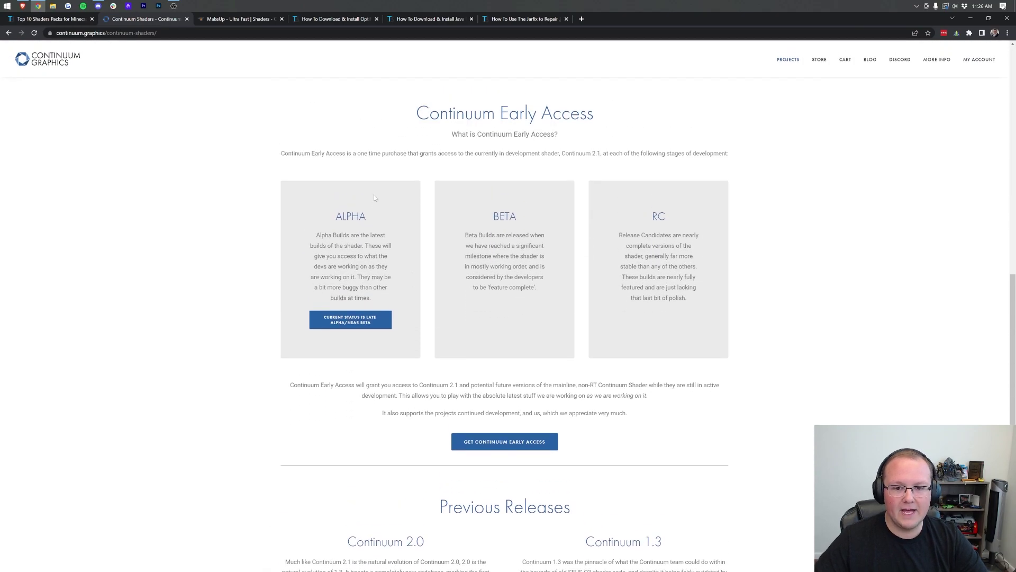
scroll(446, 173, down, 1)
scroll(446, 173, down, 7)
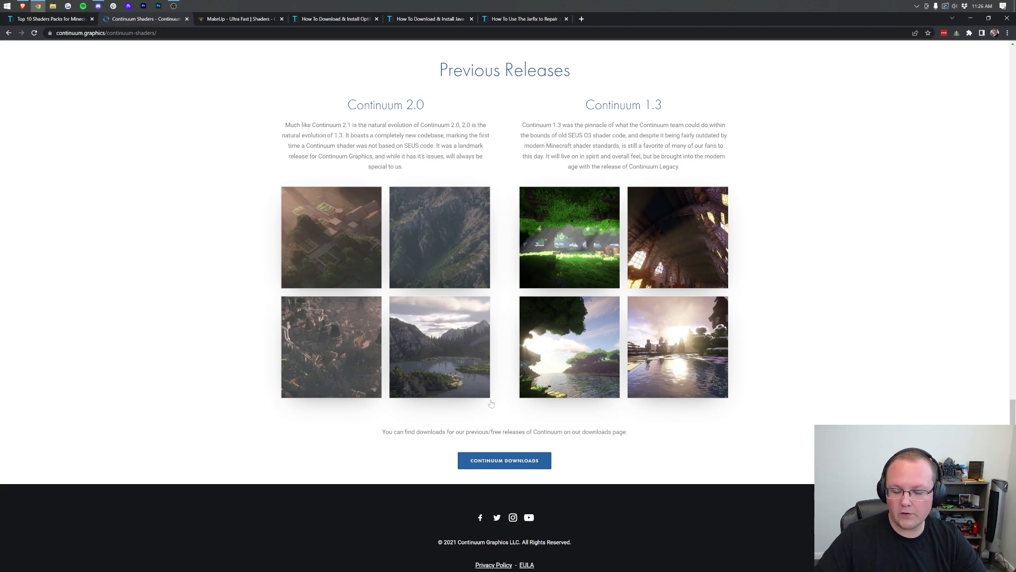
click(483, 465)
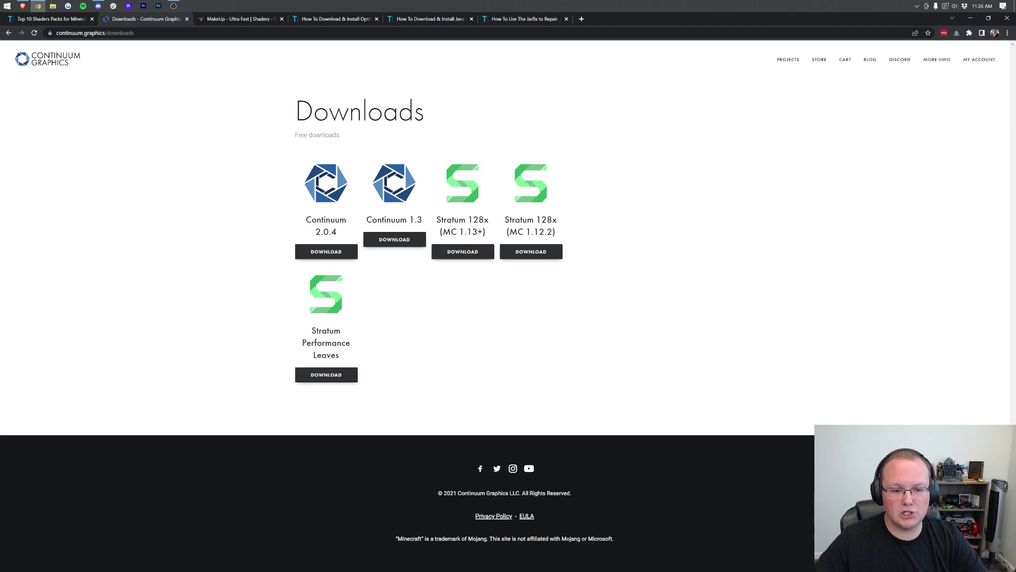
click(326, 251)
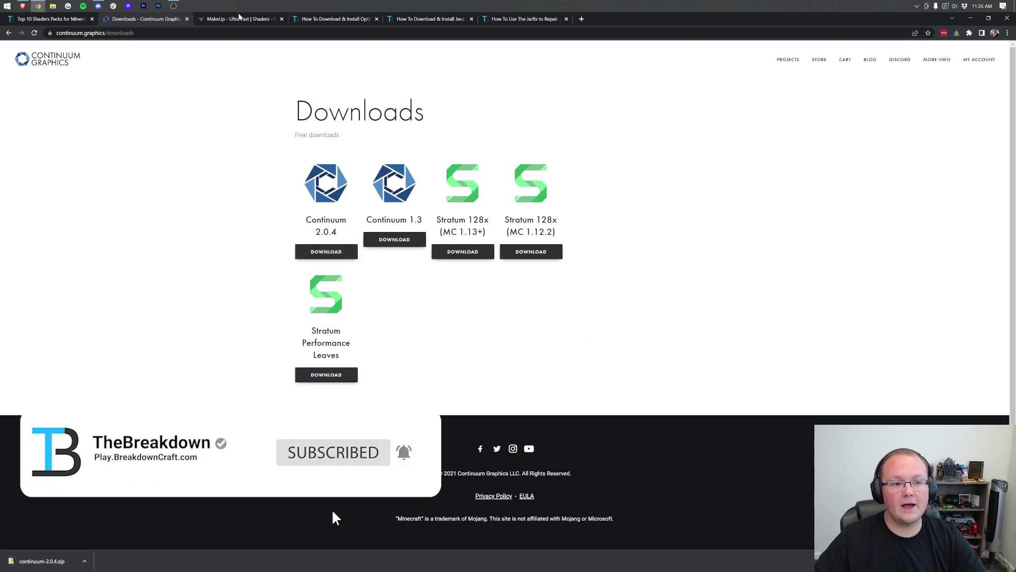
key(ctrl+Tab)
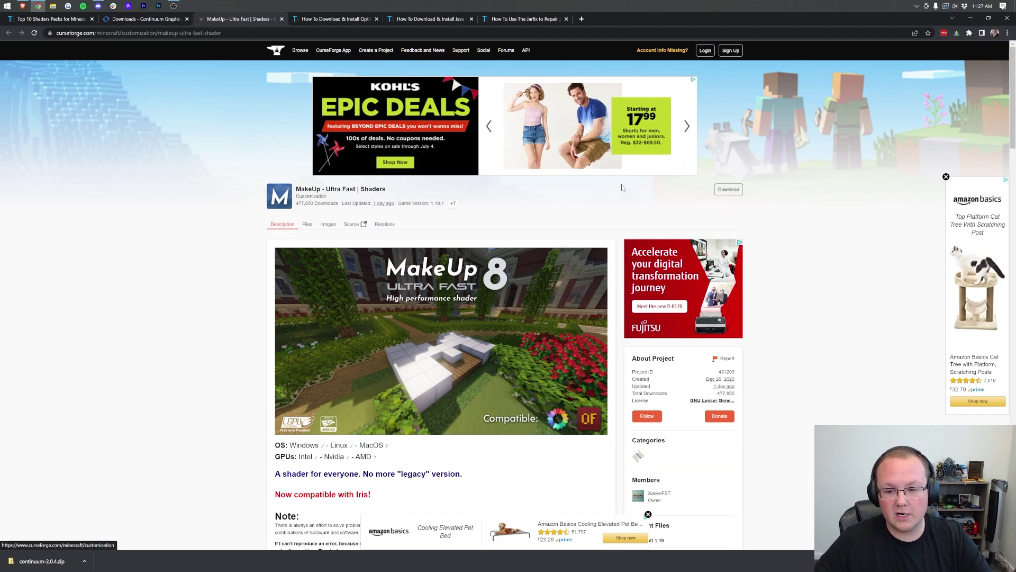
- Download the Minecraft 1.19 MakeUp Ultra Fast file from CurseForge's Recent Files
scroll(663, 229, down, 6)
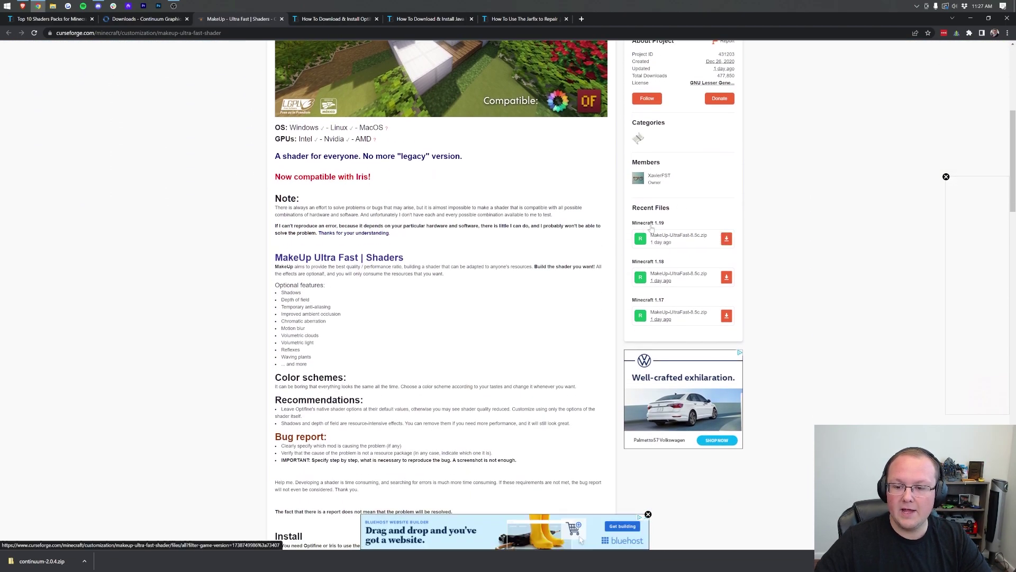
click(726, 238)
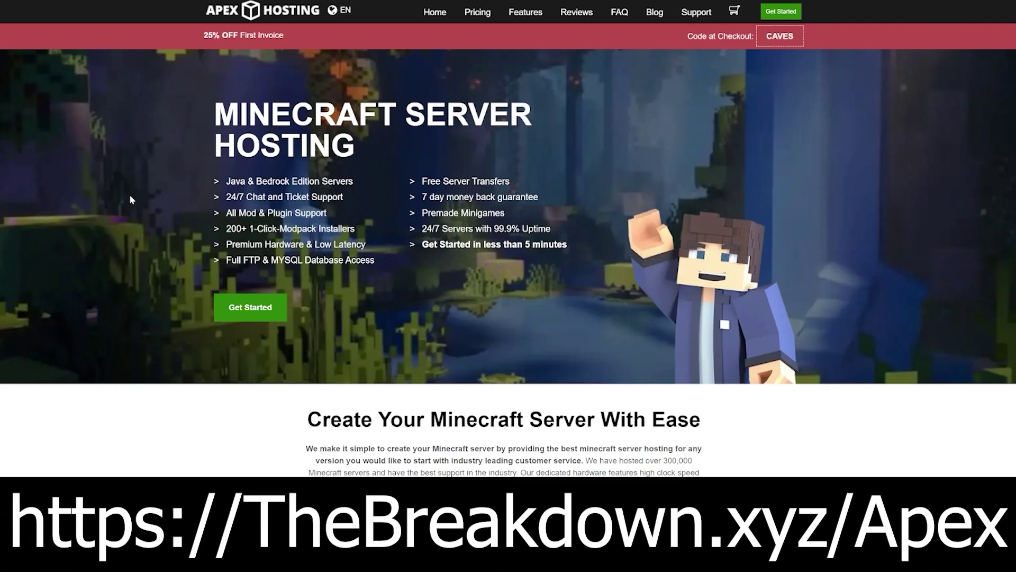
drag(225, 200, 365, 245)
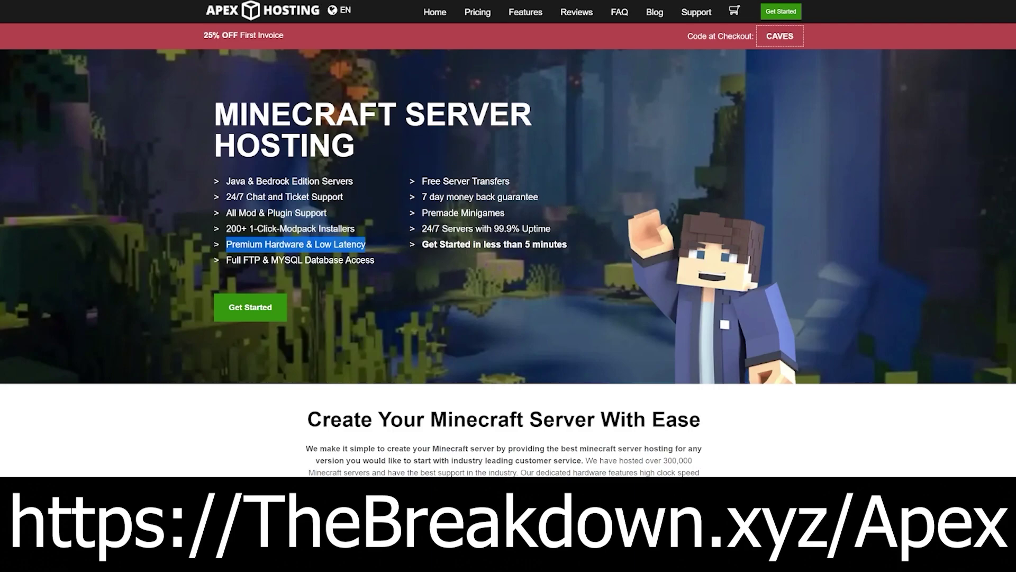
drag(422, 245, 568, 244)
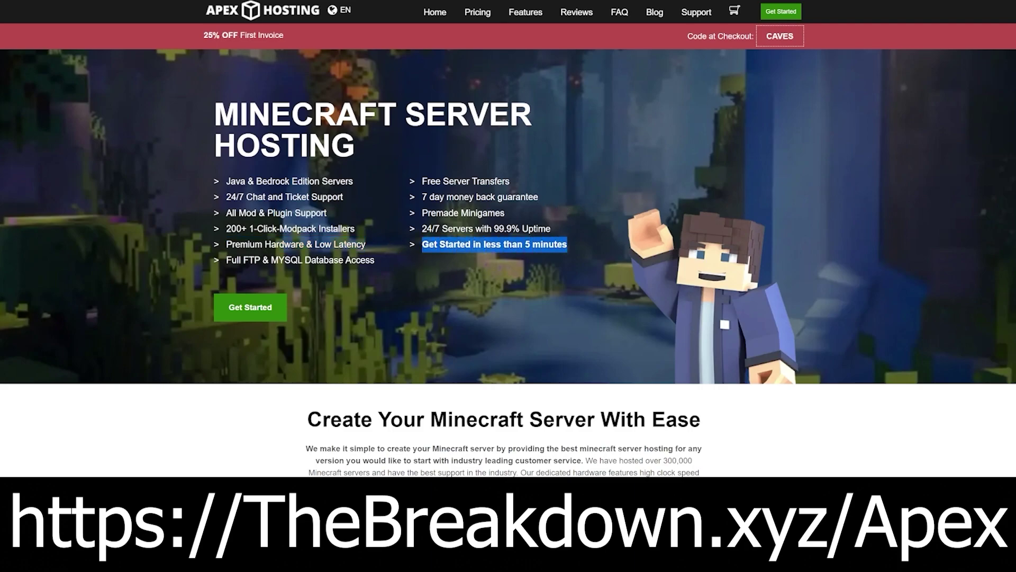
scroll(534, 305, down, 6)
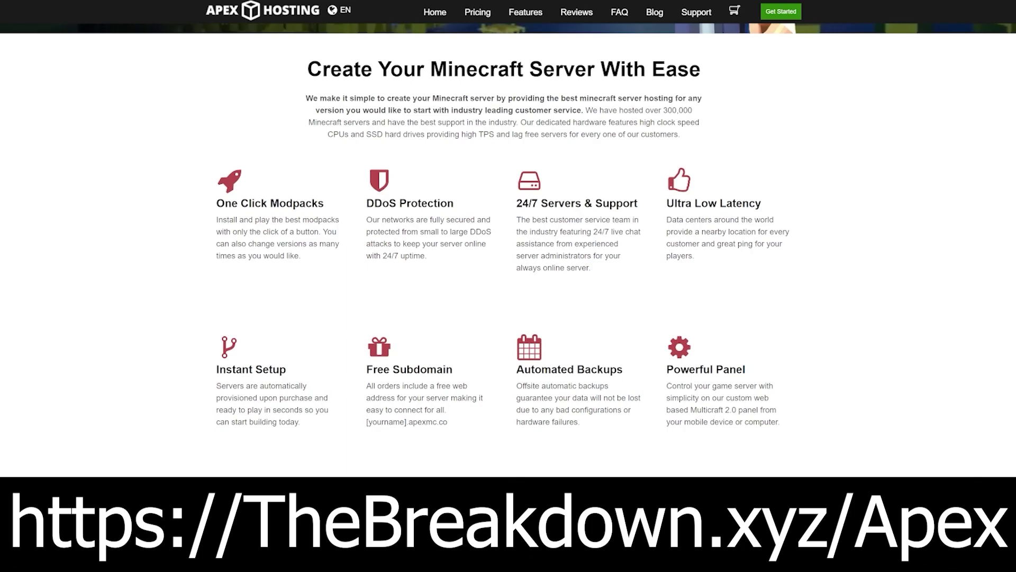
drag(366, 231, 392, 244)
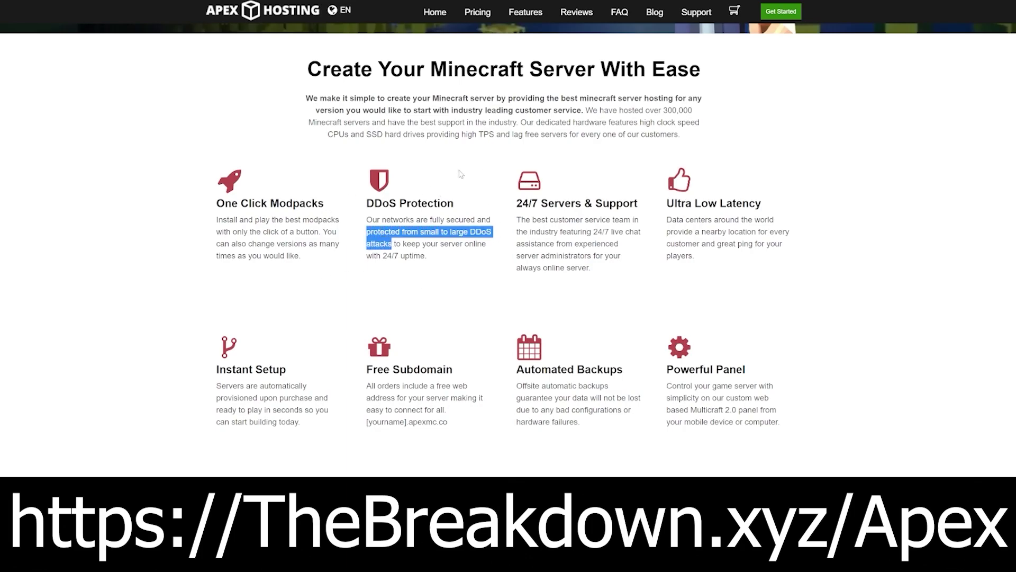
click(619, 284)
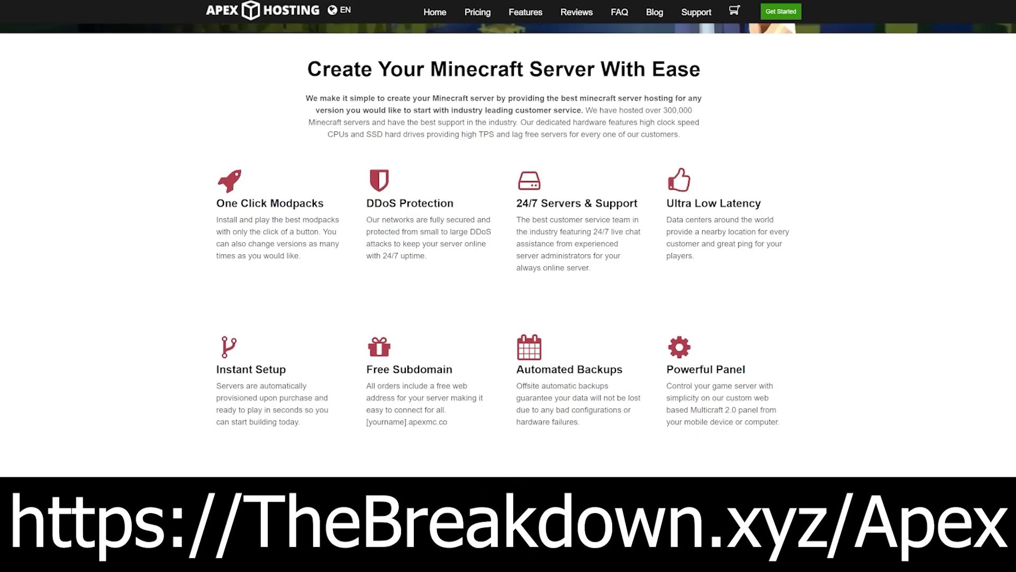
drag(593, 231, 554, 244)
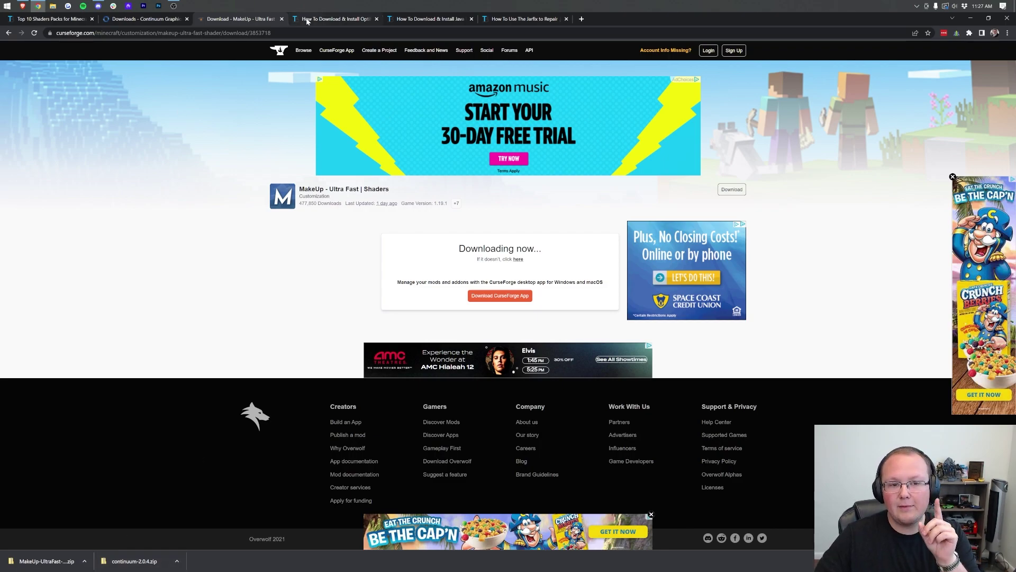
- In the 'How To Download & Install OptiFine' guide, follow the Download OptiFine button to OptiFine's downloads
click(307, 21)
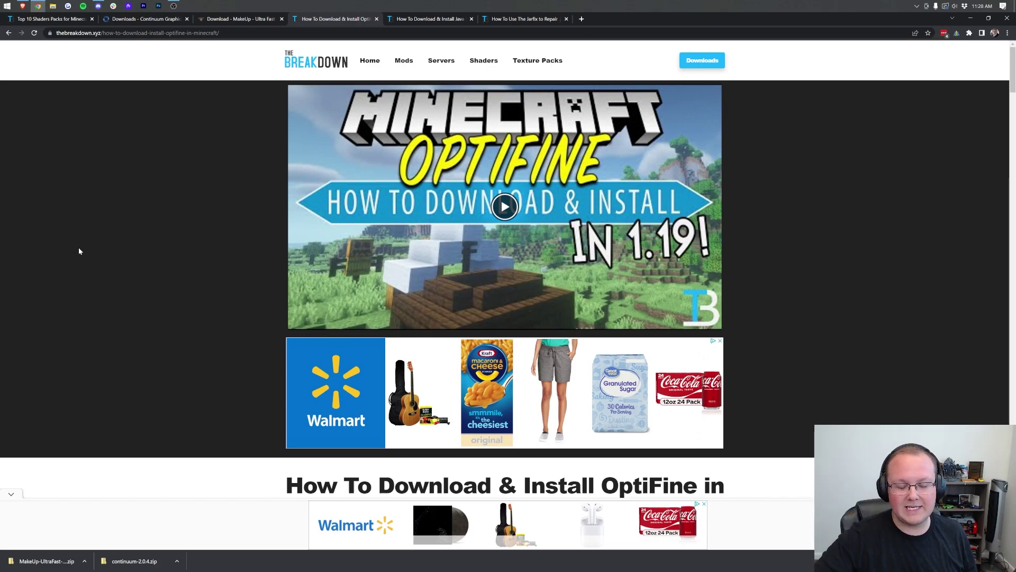
scroll(122, 258, down, 4)
scroll(121, 258, down, 2)
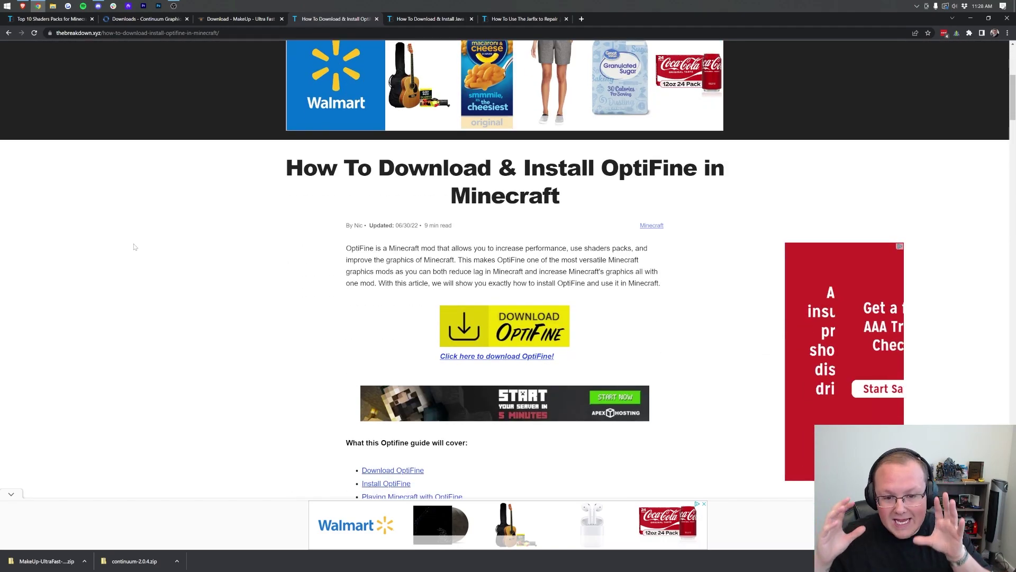
scroll(123, 228, down, 6)
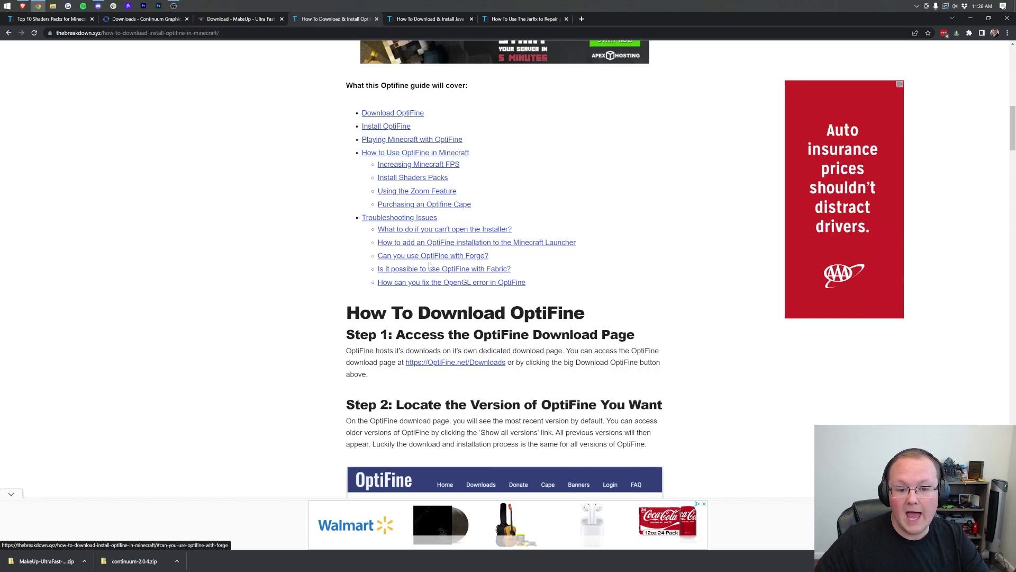
click(398, 178)
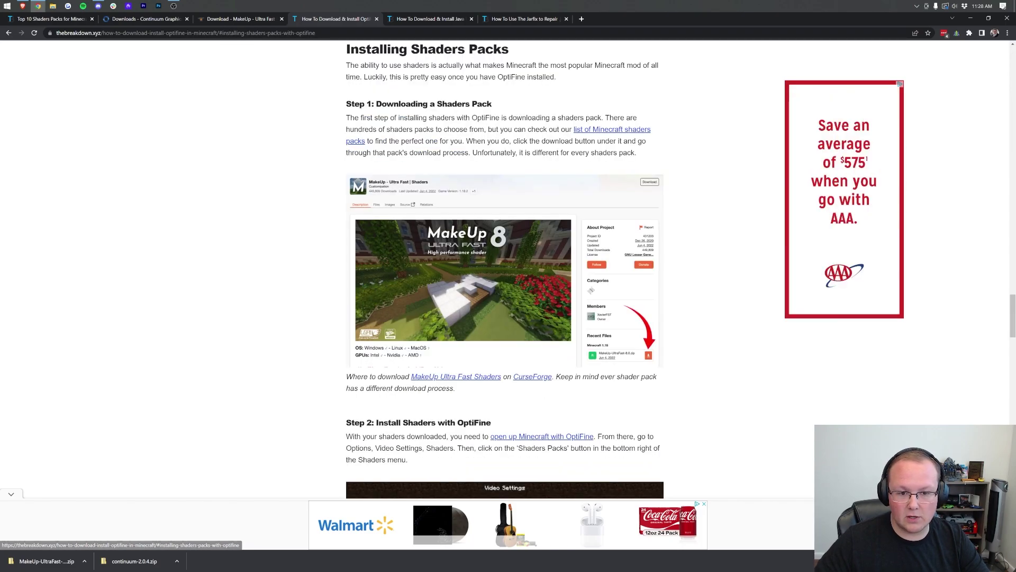
scroll(491, 333, up, 20)
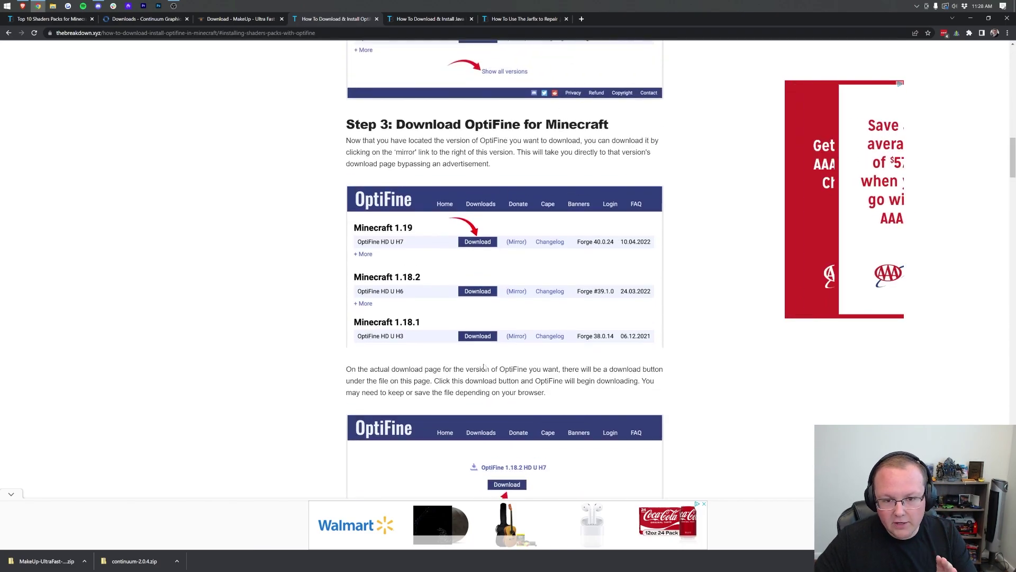
scroll(484, 365, down, 6)
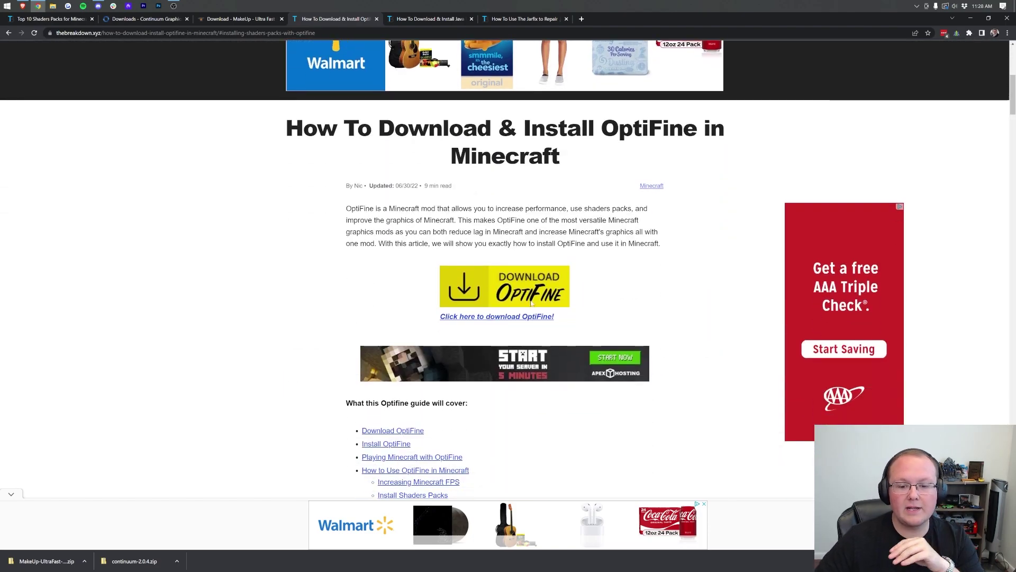
click(492, 286)
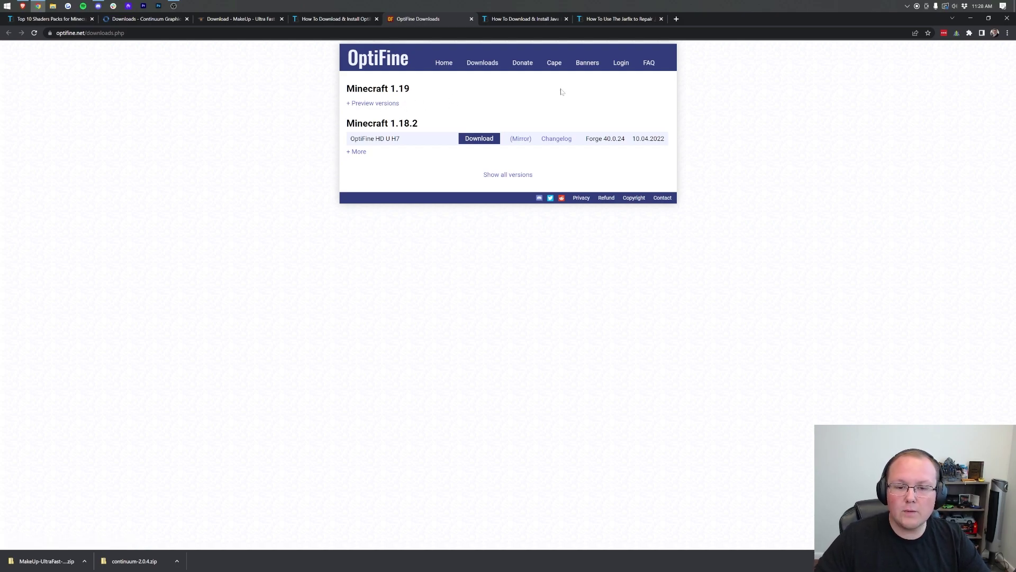
- Download the OptiFine 1.19 HD U H8 pre2 preview jar via its mirror, then minimize the browser
click(389, 104)
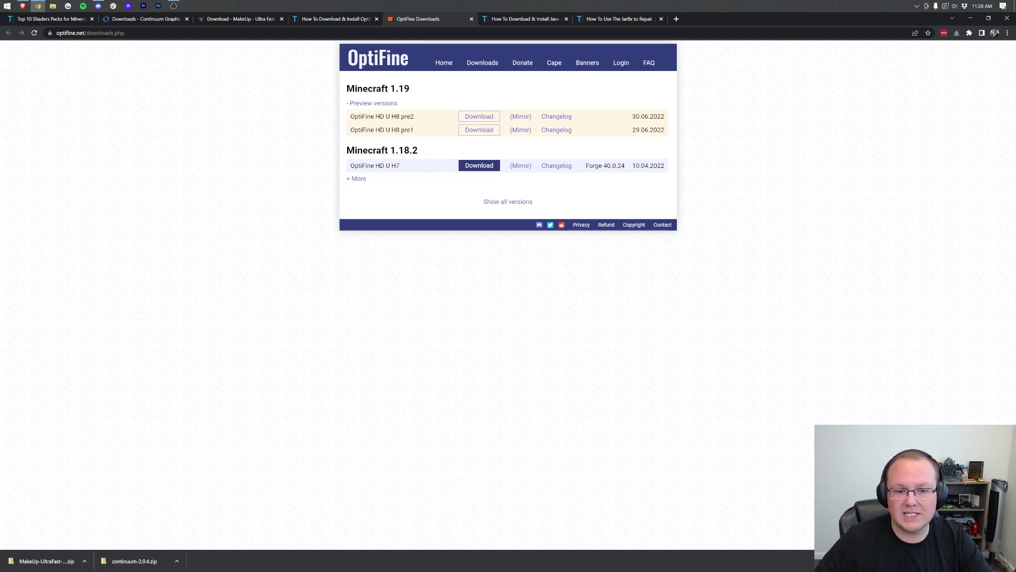
drag(401, 117, 414, 117)
click(414, 116)
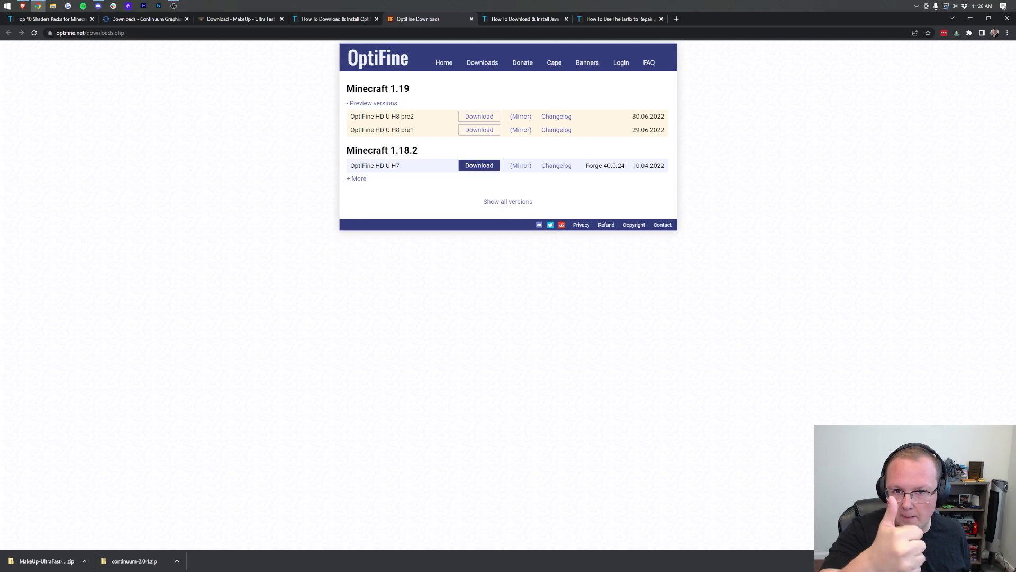
click(520, 116)
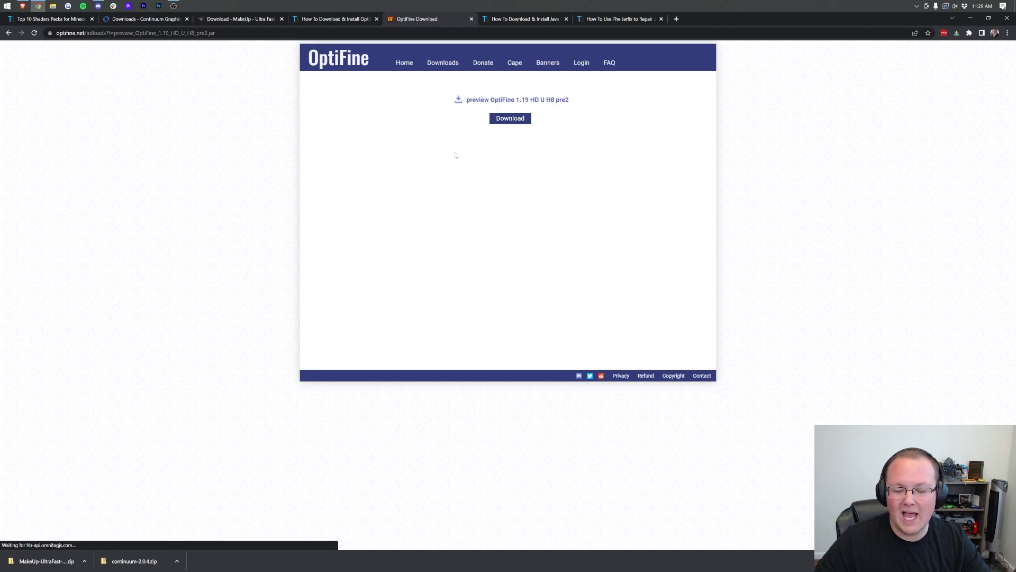
click(511, 119)
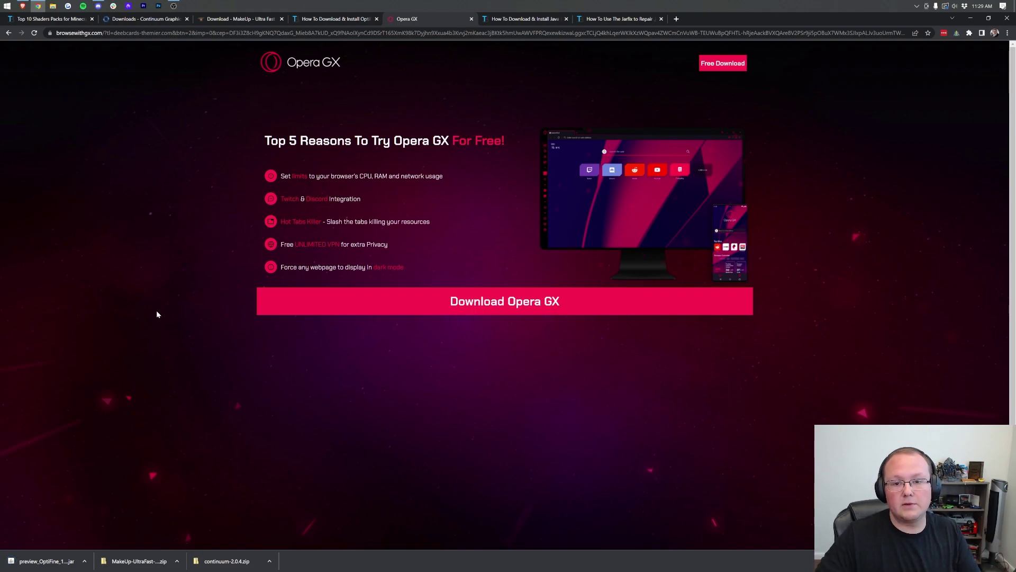
click(539, 18)
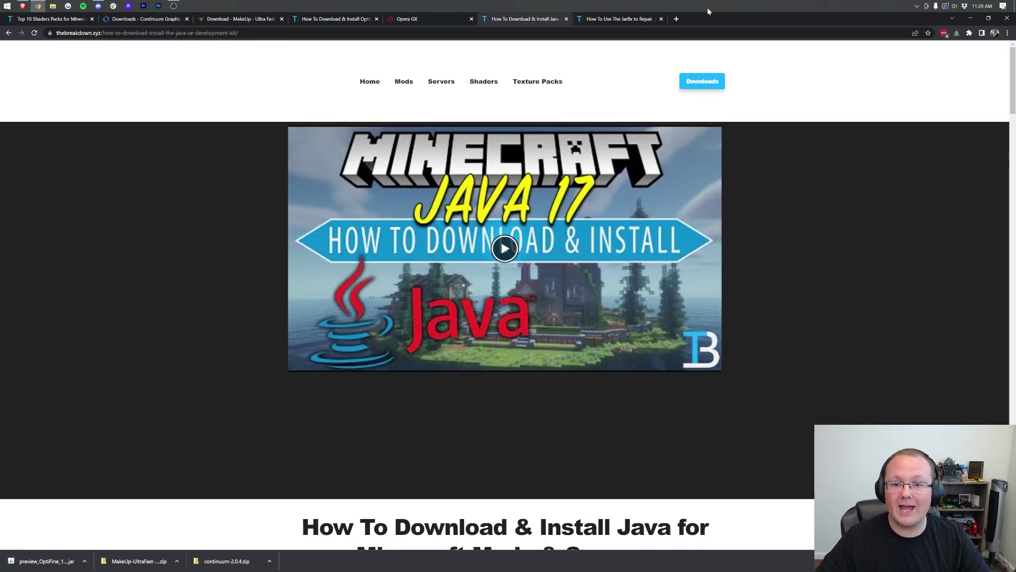
click(971, 19)
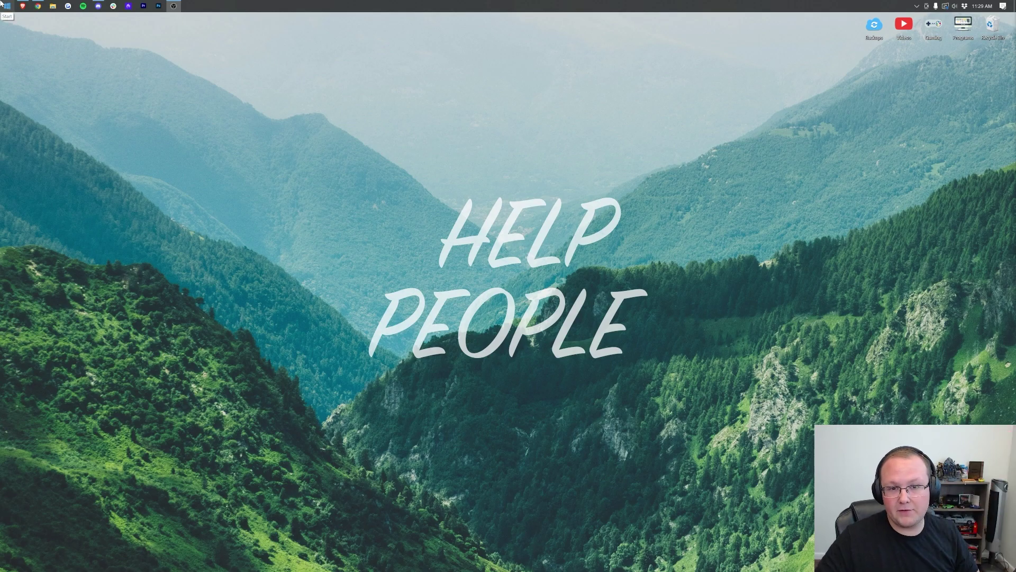
- Open the Downloads folder by searching for 'downloads'
click(5, 5)
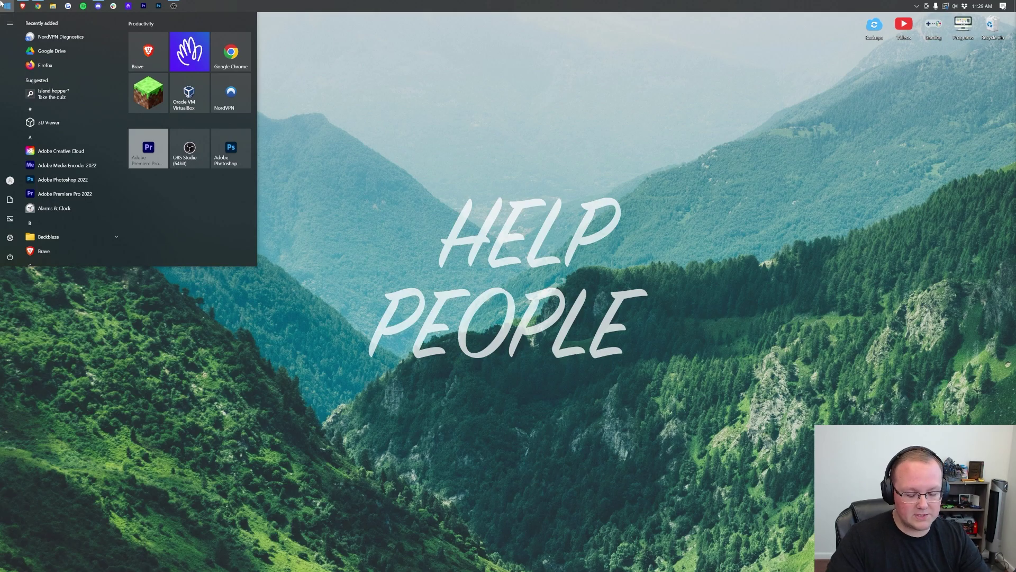
text(downloads)
click(52, 63)
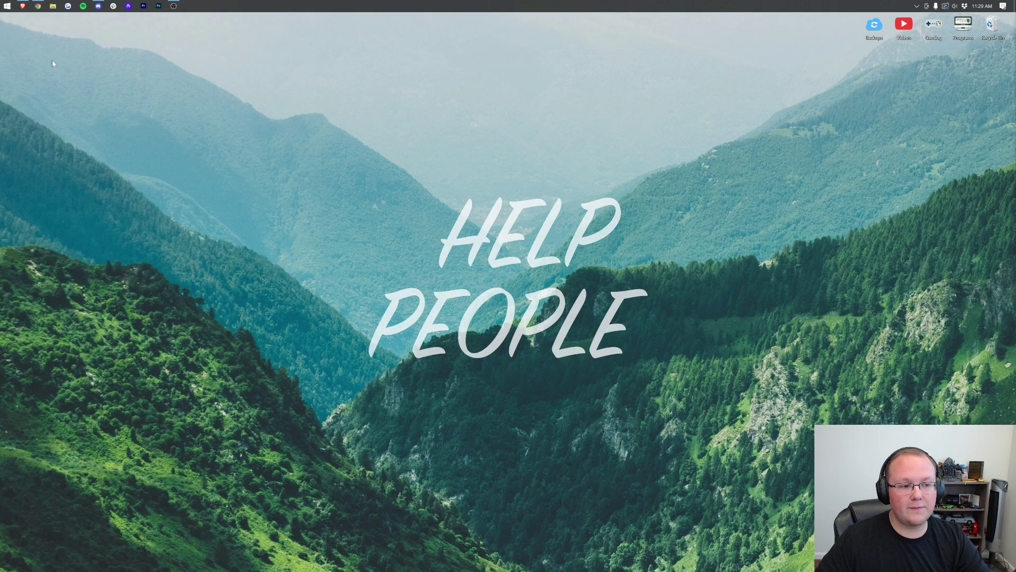
- Drag the OptiFine jar and the Continuum and MakeUp shader zips onto the desktop
click(437, 245)
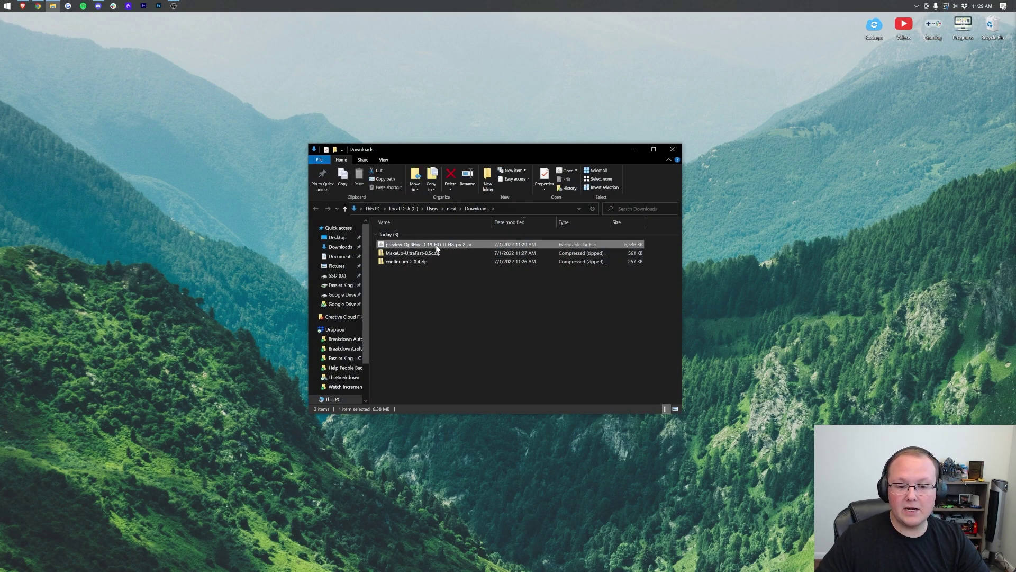
click(433, 263)
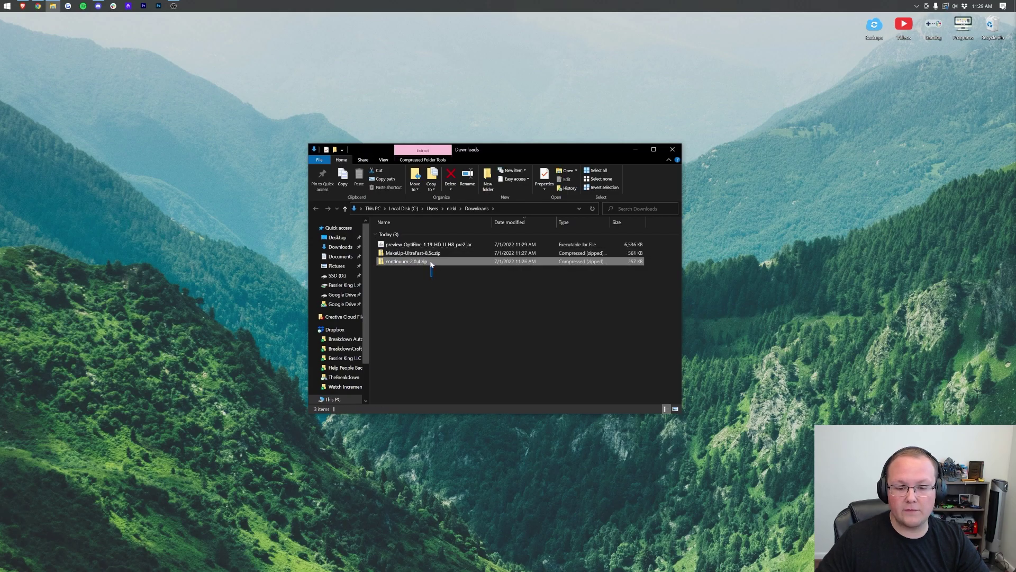
shift+click(430, 245)
drag(431, 245, 339, 74)
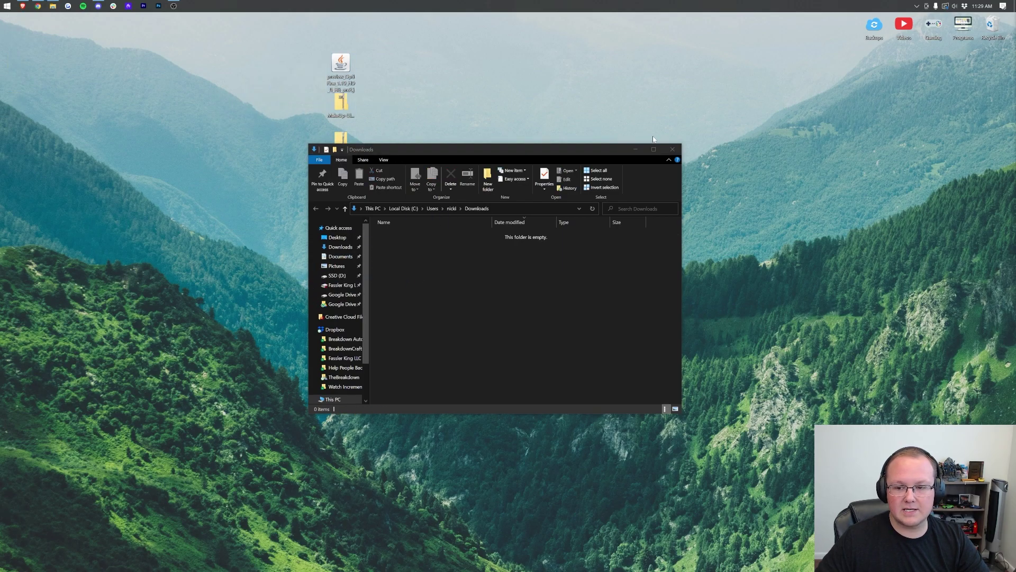
click(673, 149)
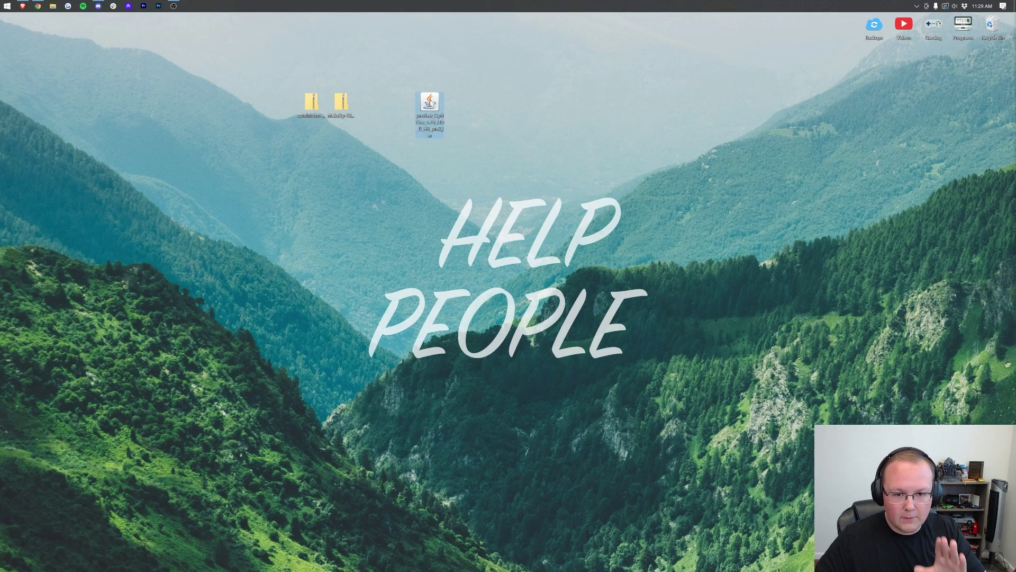
right_click(430, 102)
click(455, 157)
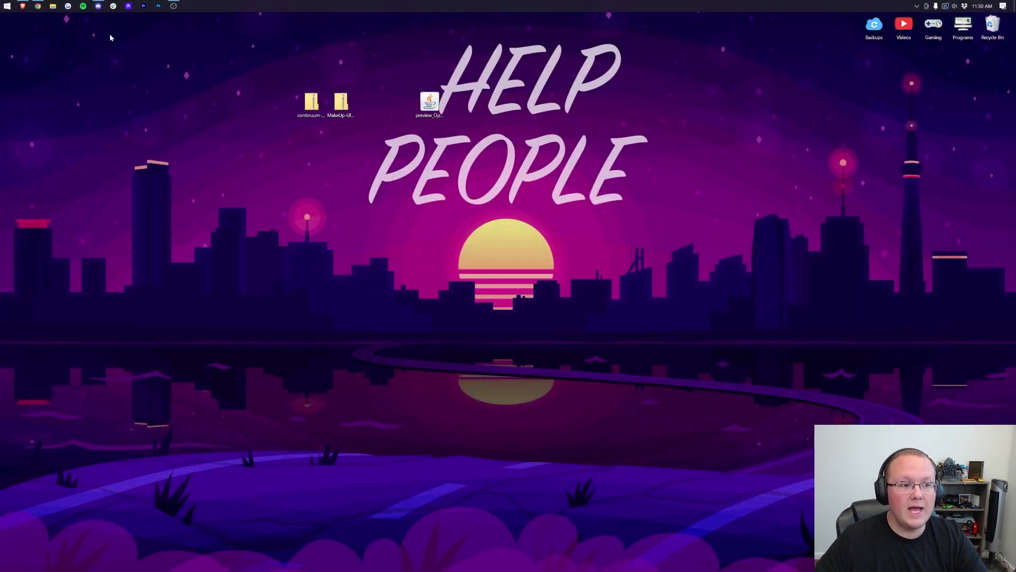
click(42, 4)
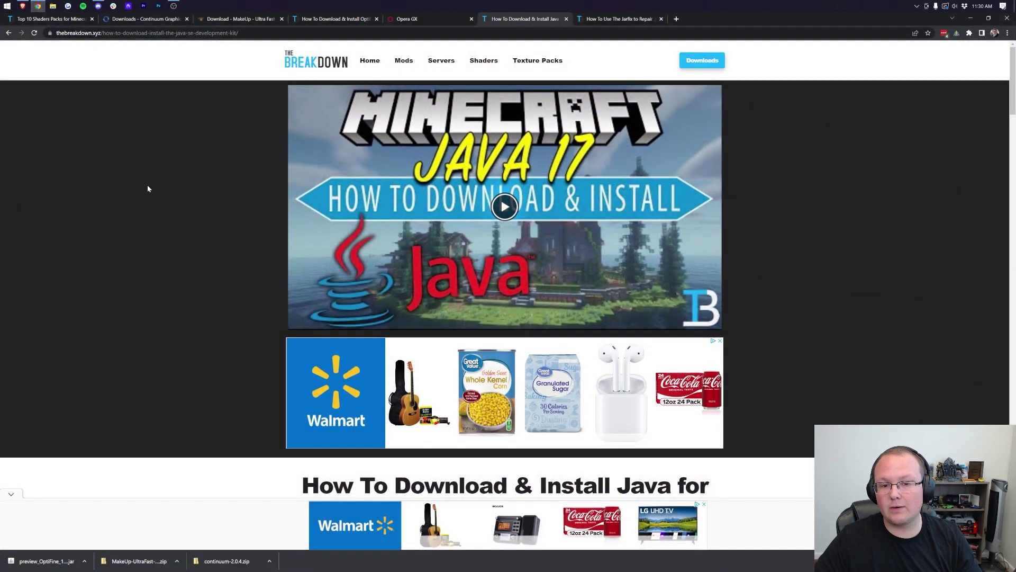
scroll(148, 187, down, 5)
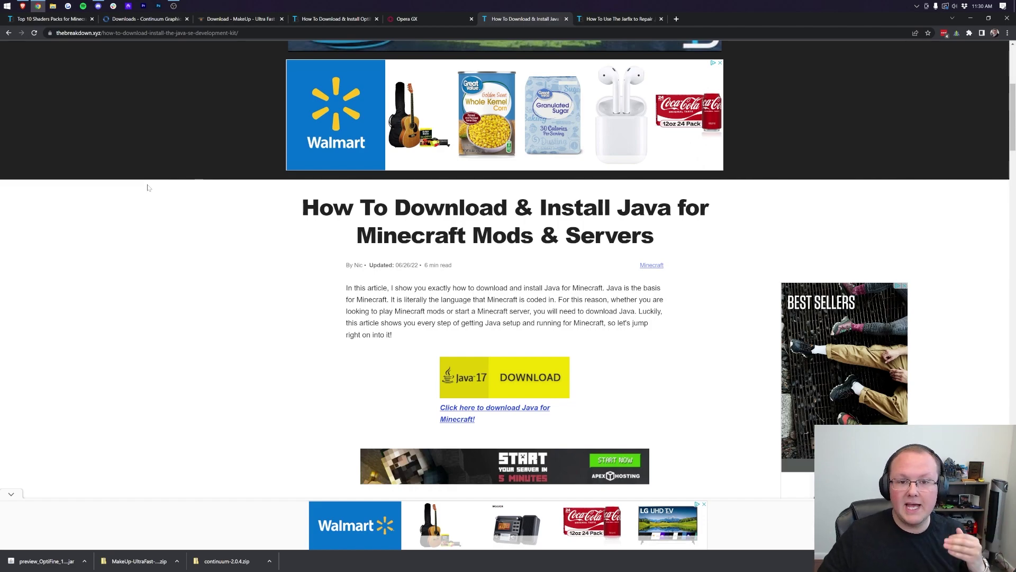
scroll(148, 188, down, 8)
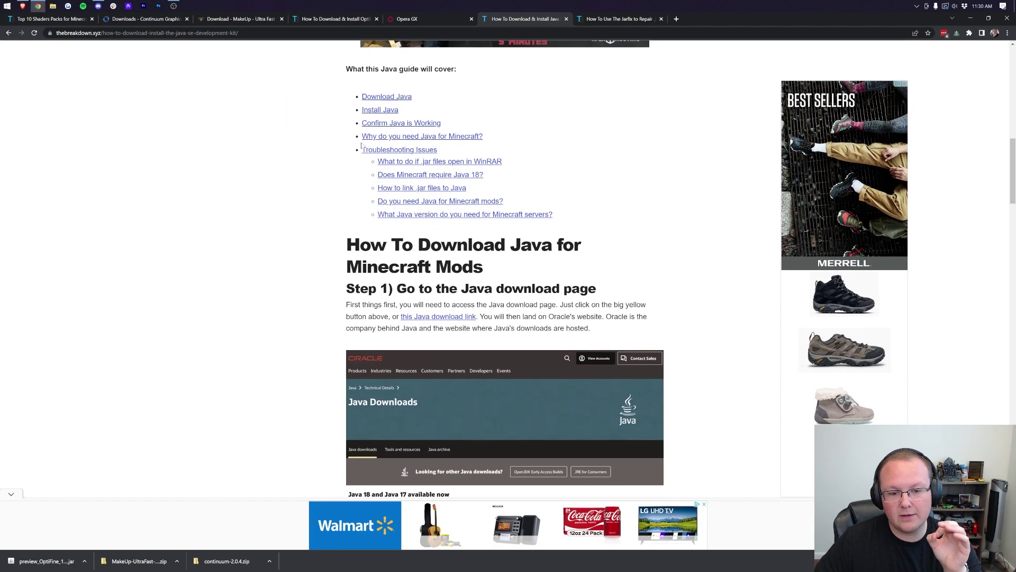
scroll(397, 136, down, 20)
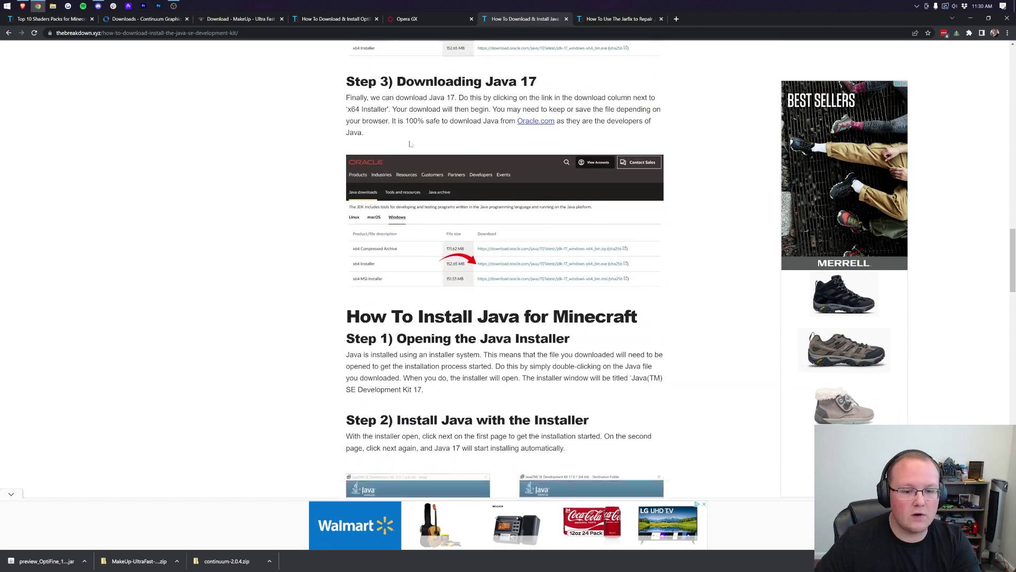
scroll(410, 144, down, 10)
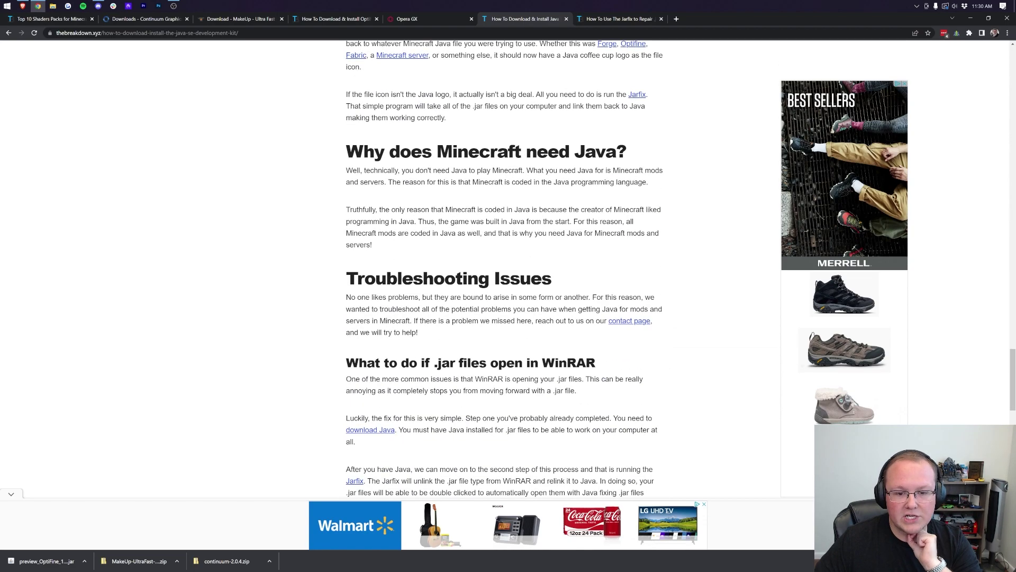
scroll(231, 295, down, 5)
scroll(232, 294, up, 20)
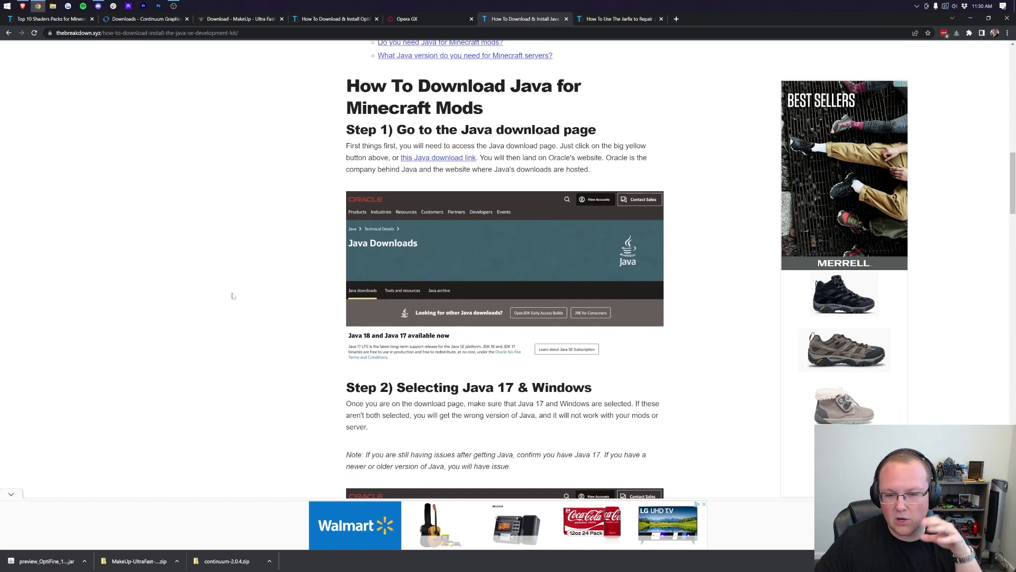
scroll(381, 289, up, 10)
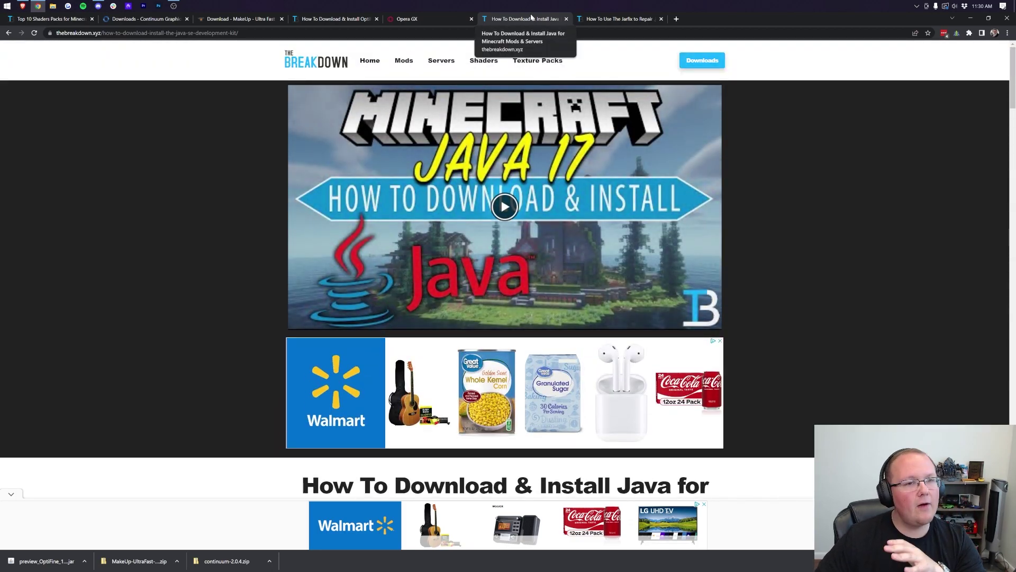
click(618, 21)
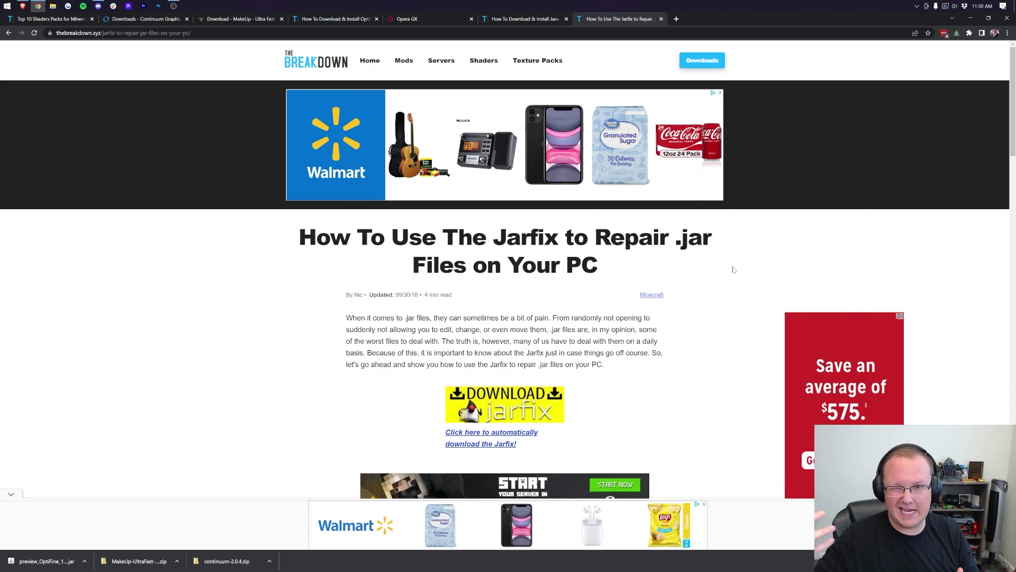
click(970, 18)
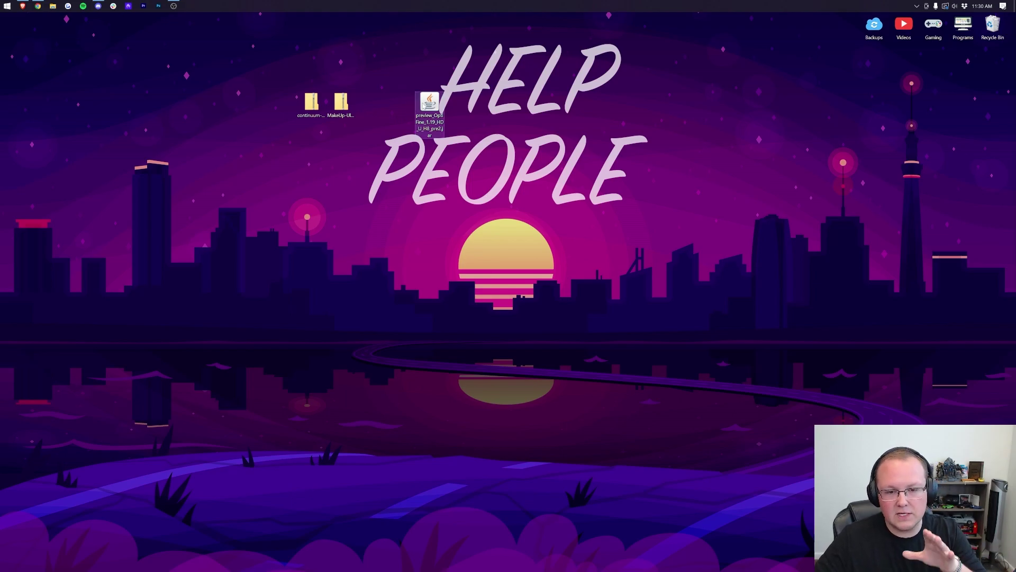
- Open the OptiFine jar with Java(TM) Platform SE binary and install OptiFine HD Ultra H8 pre2
right_click(427, 103)
click(451, 157)
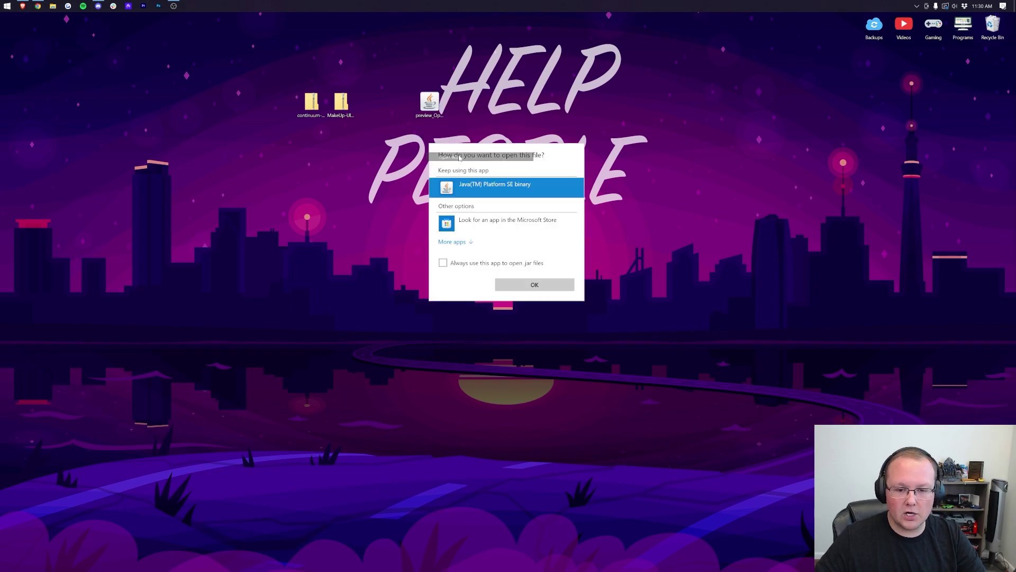
click(544, 286)
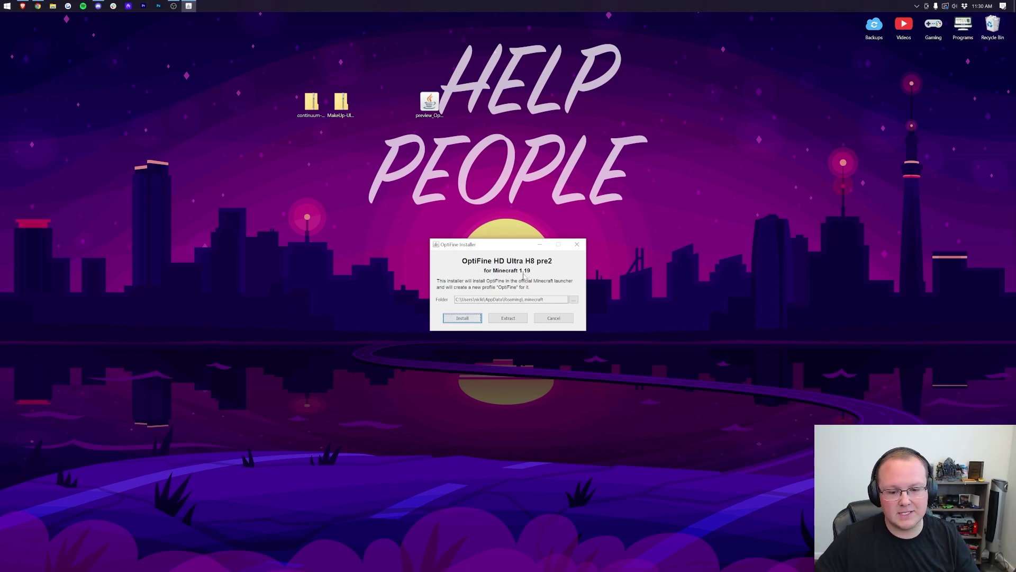
click(463, 319)
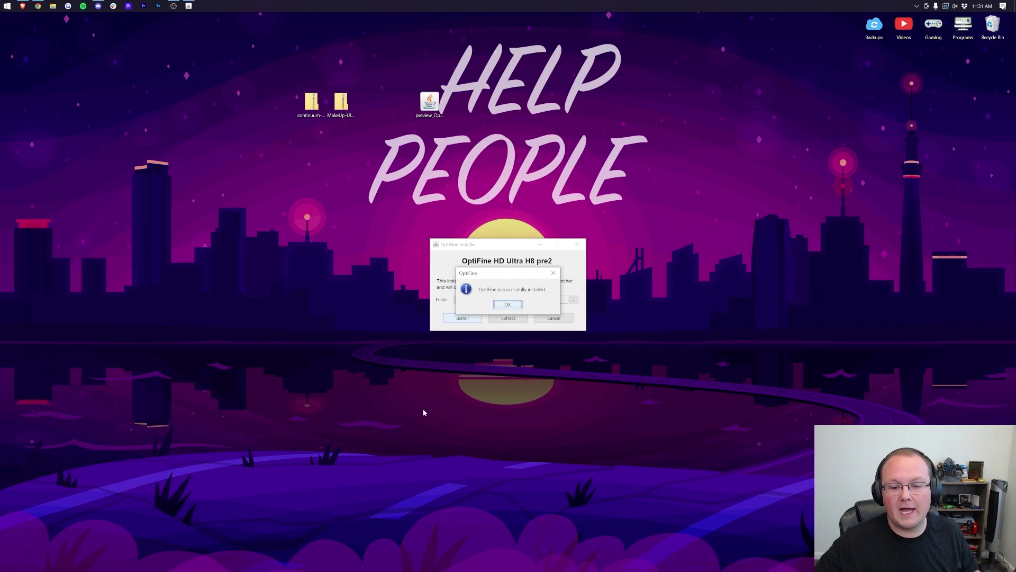
click(507, 304)
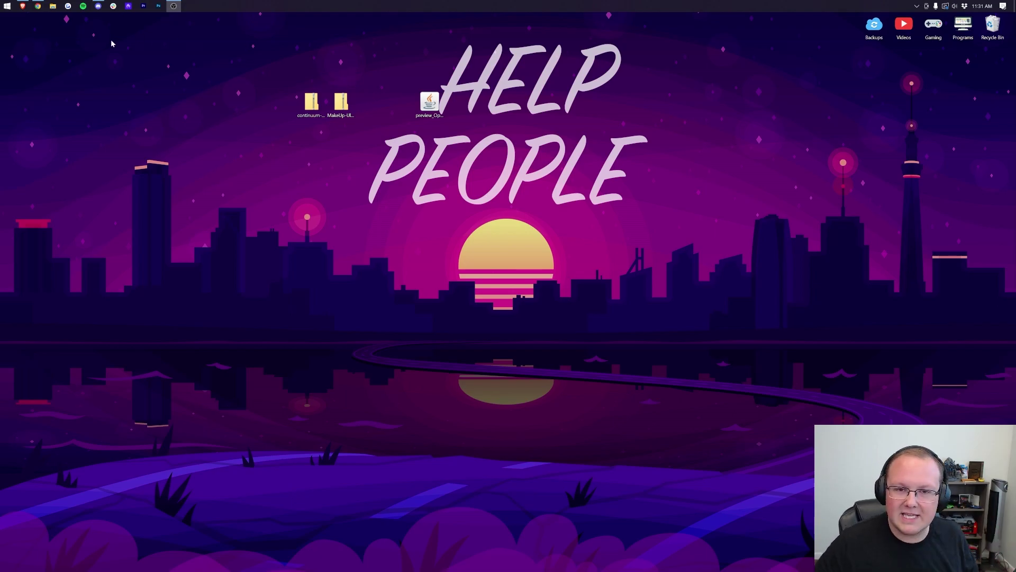
- Launch Minecraft Launcher from Start, select the OptiFine installation, press Play, and cancel the warning
key(super)
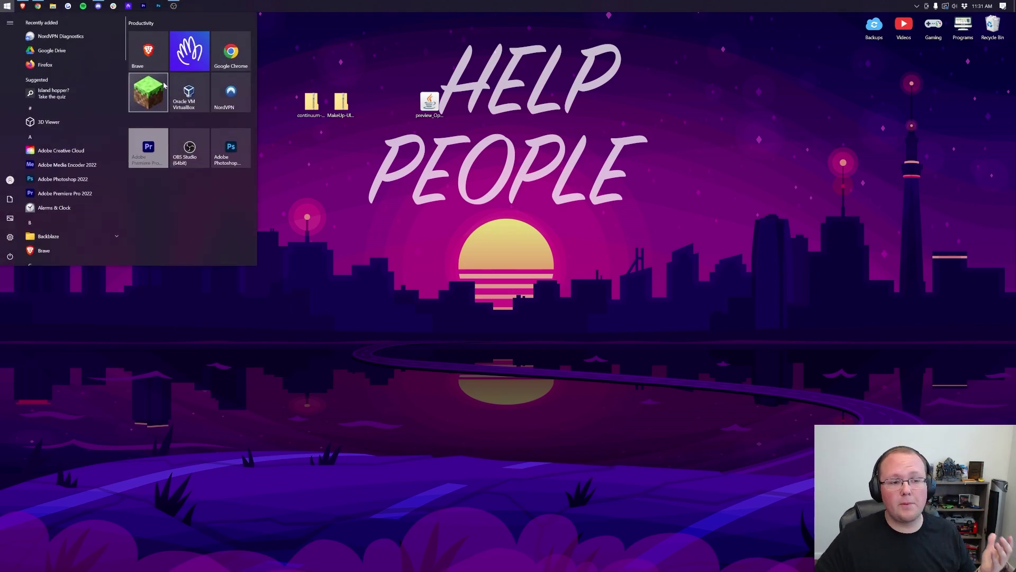
click(153, 95)
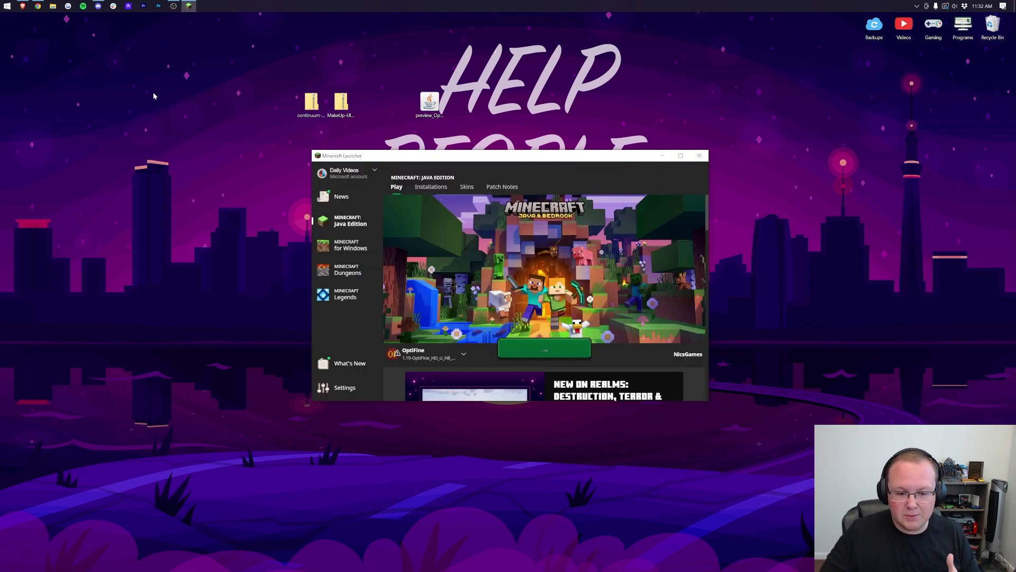
click(464, 355)
click(464, 357)
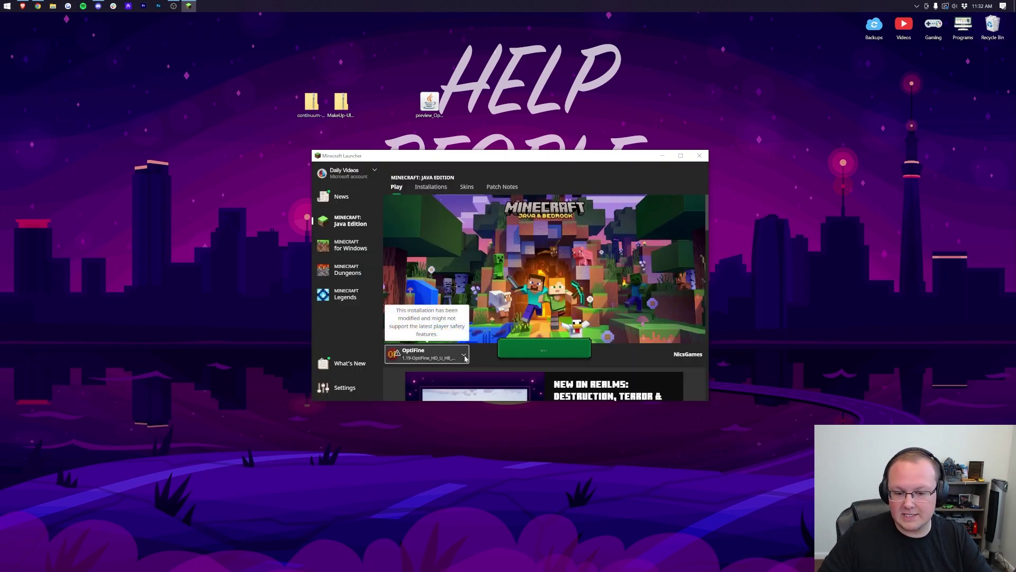
click(465, 355)
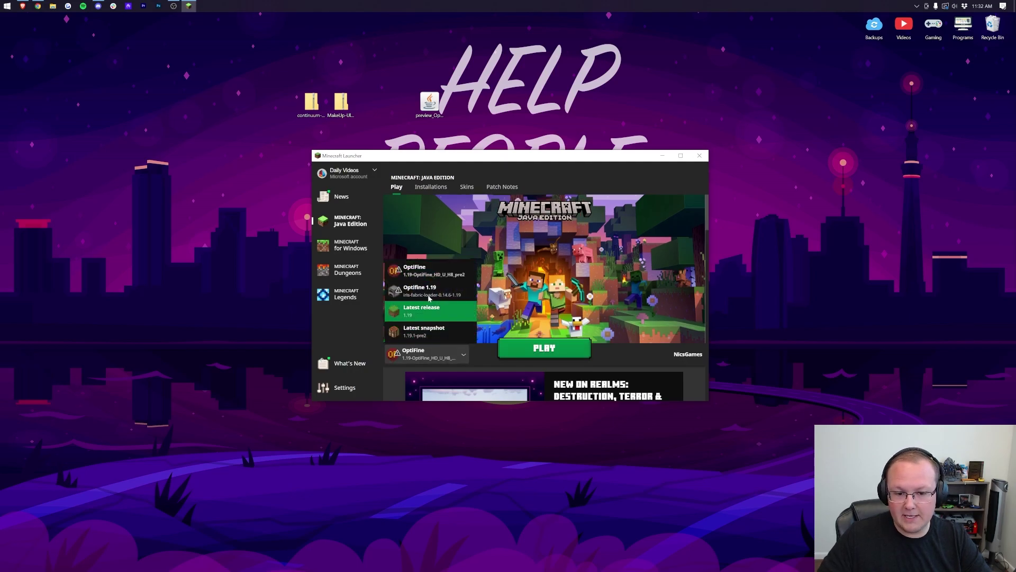
click(425, 273)
click(535, 347)
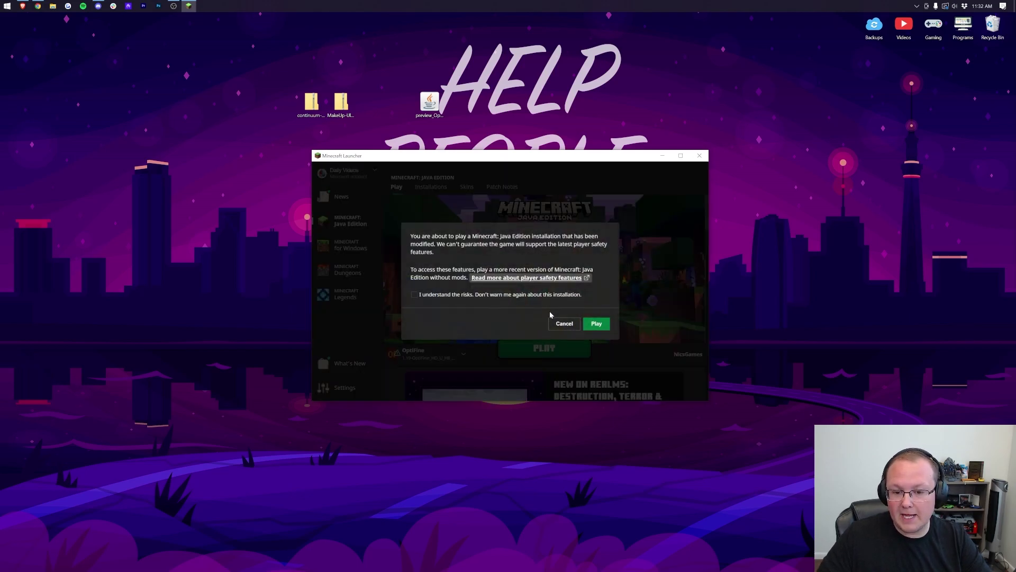
click(564, 323)
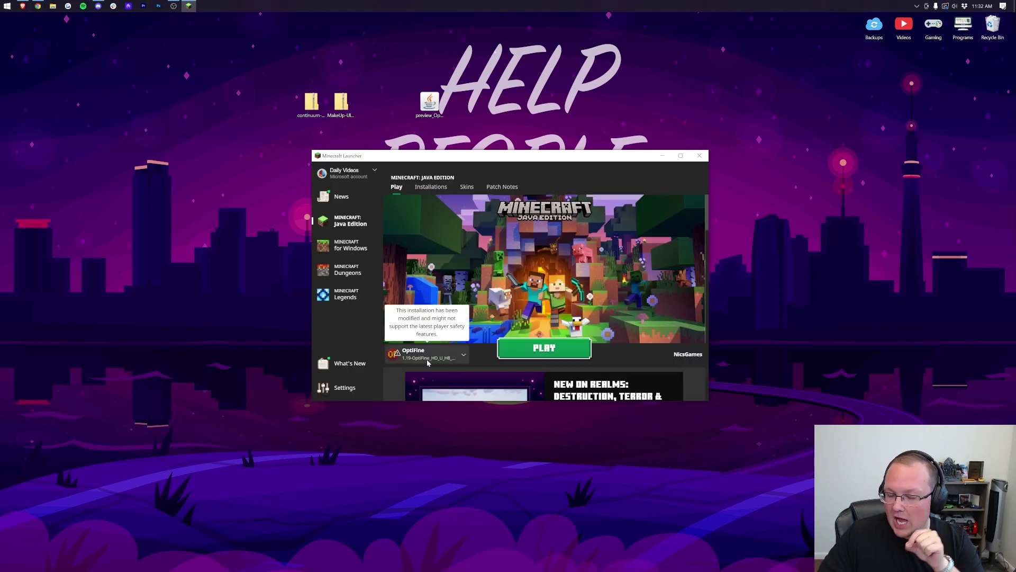
- On the Installations tab, toggle the Modded filter, try launching OptiFine, cancel, then start a new installation
click(420, 189)
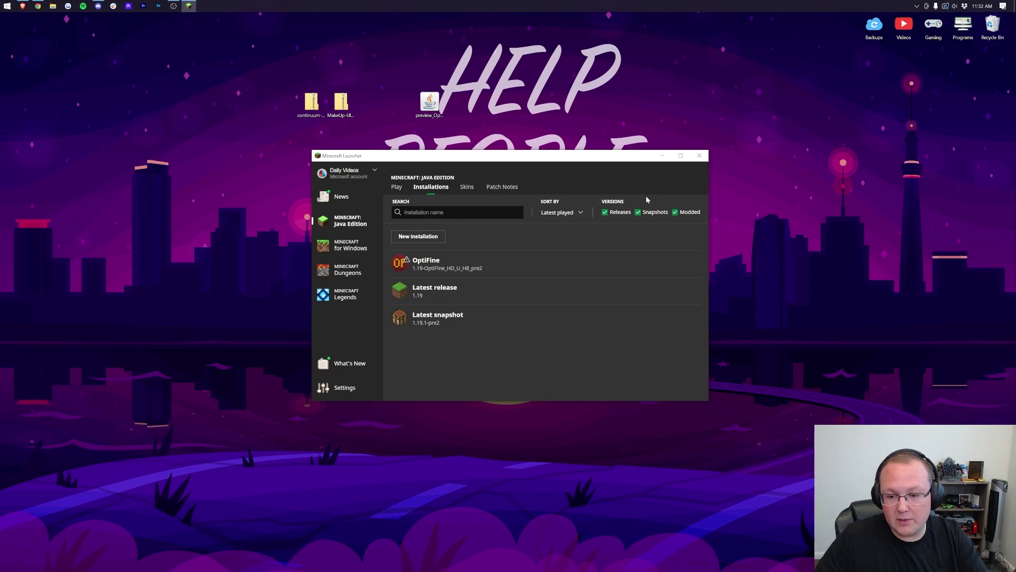
click(674, 212)
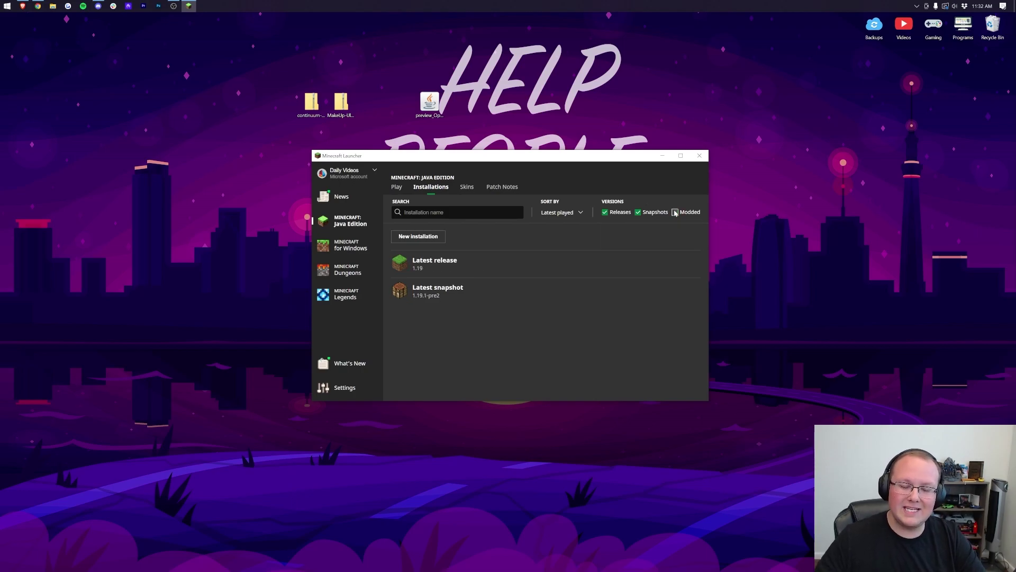
click(675, 212)
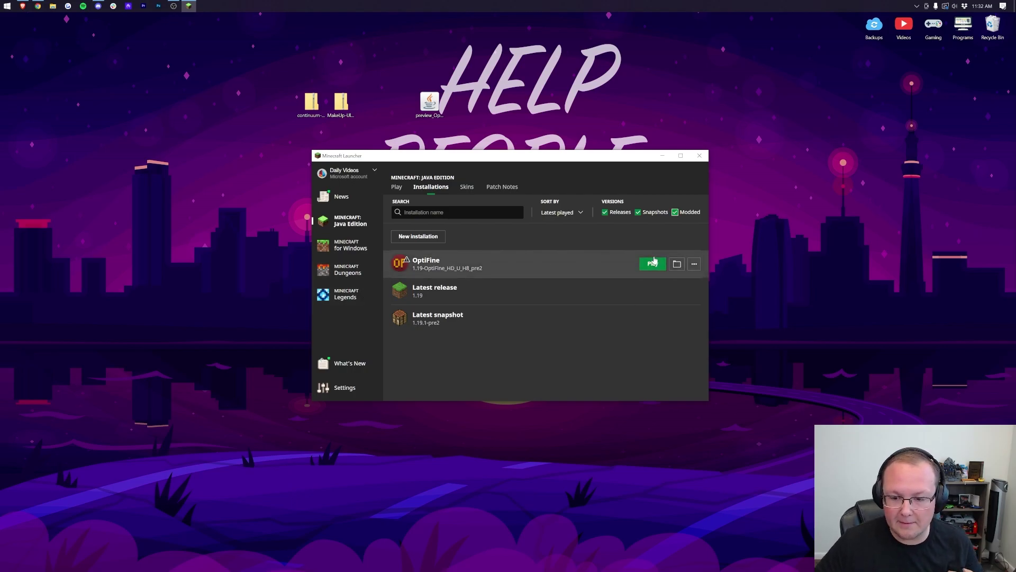
click(645, 264)
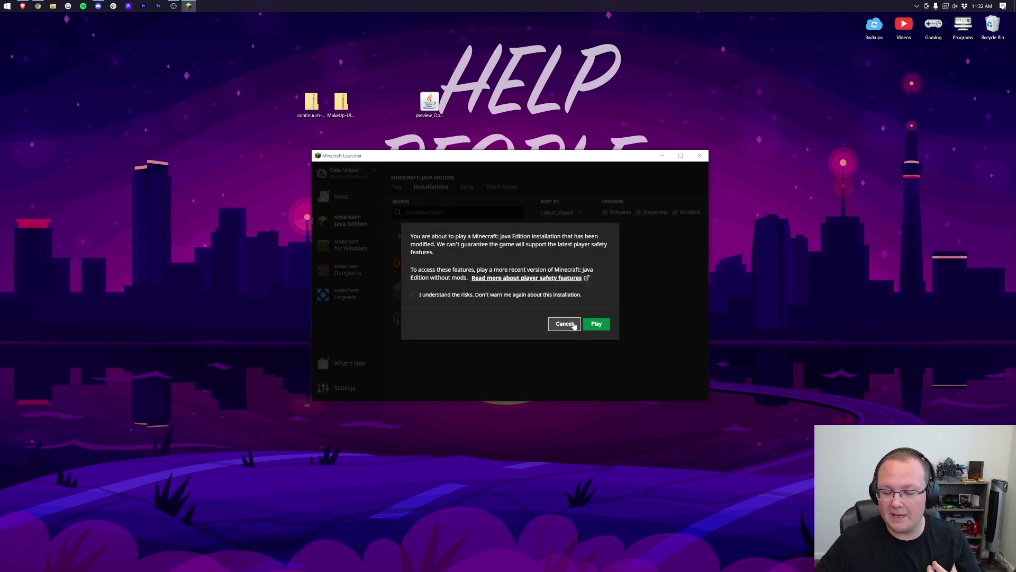
click(564, 324)
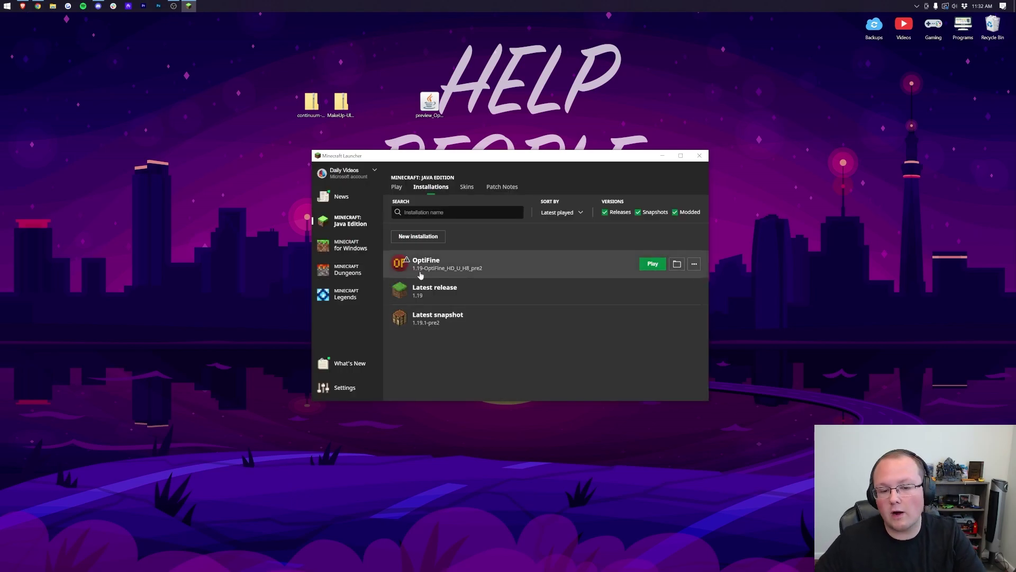
click(419, 236)
- Create the 'Optifine 1.19' installation using 1.19-OptiFine_HD_U_H8_pre2 at 1920 × 1080 resolution
text(Optifine 1.19)
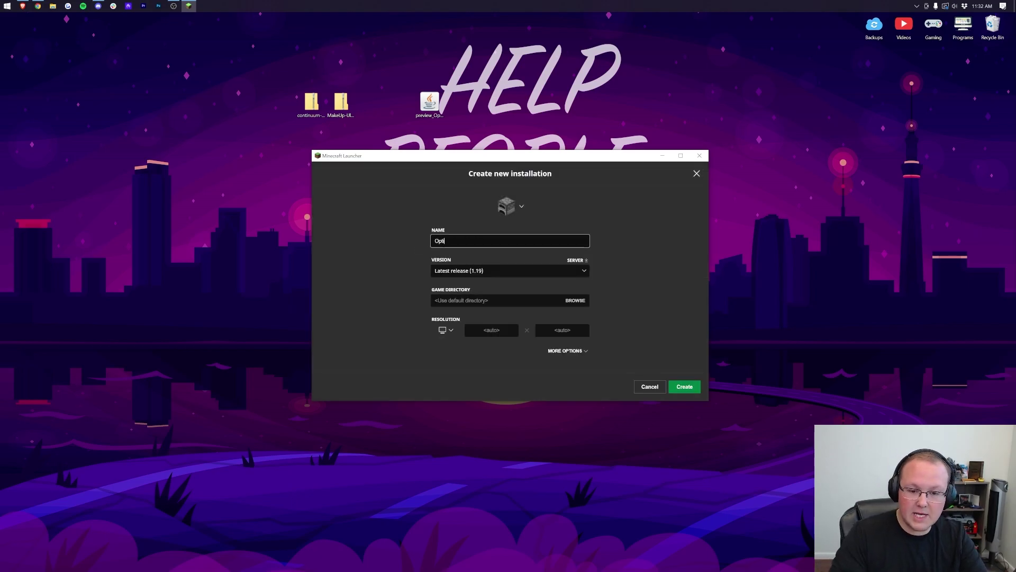
click(444, 275)
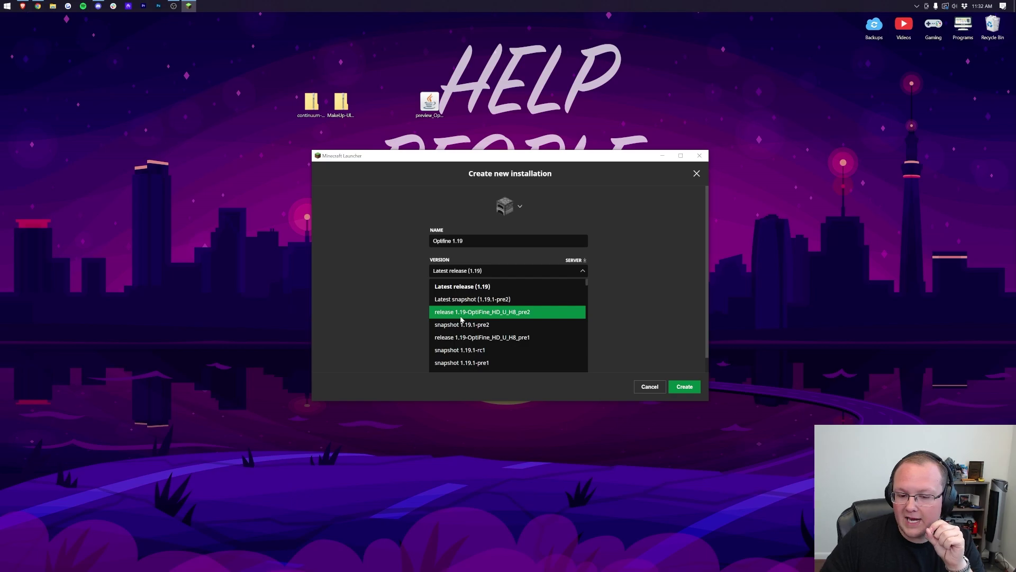
click(528, 315)
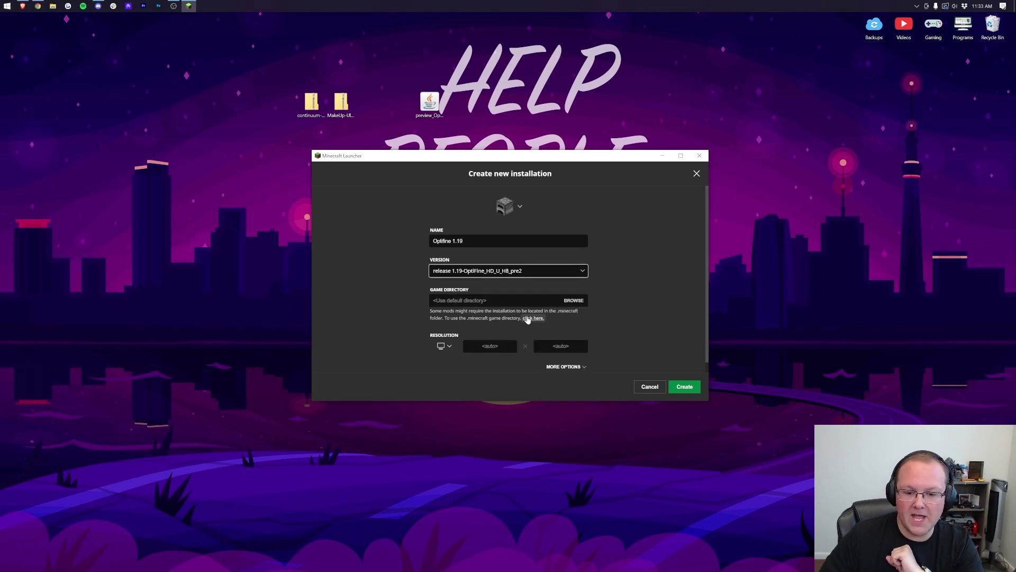
click(444, 346)
click(447, 318)
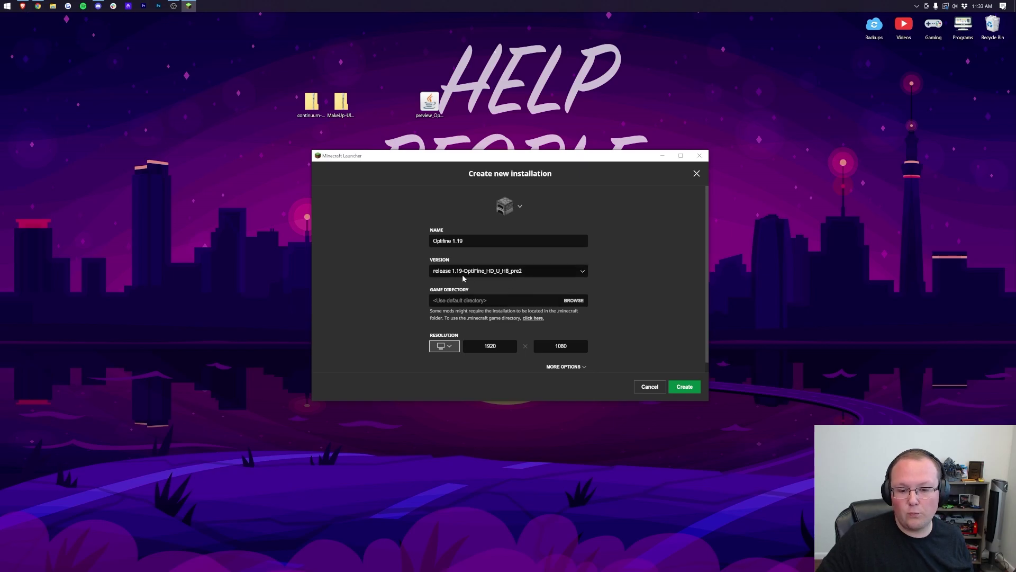
click(687, 386)
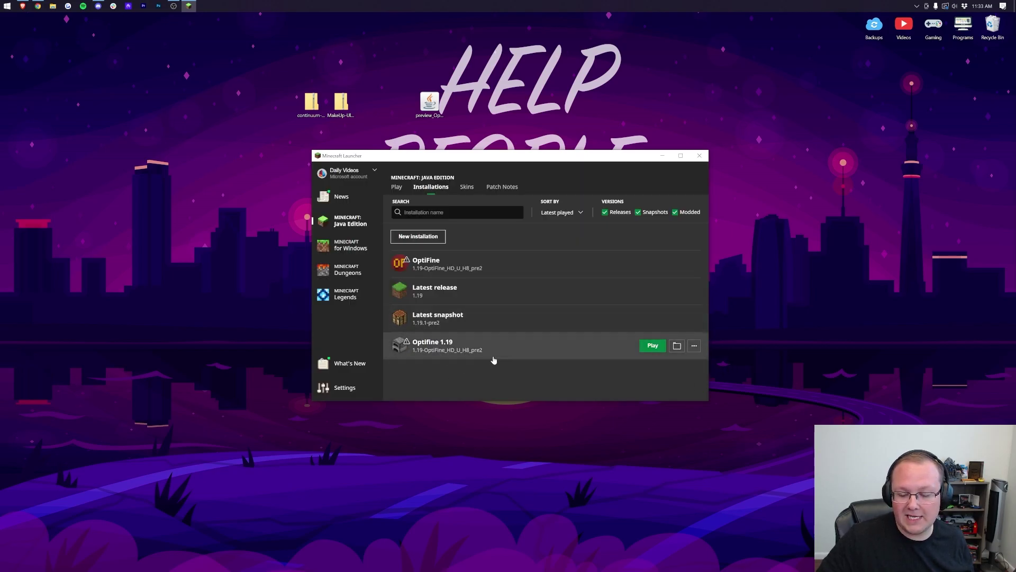
- Launch the Optifine 1.19 installation and accept the modded-installation warning
click(649, 347)
click(598, 320)
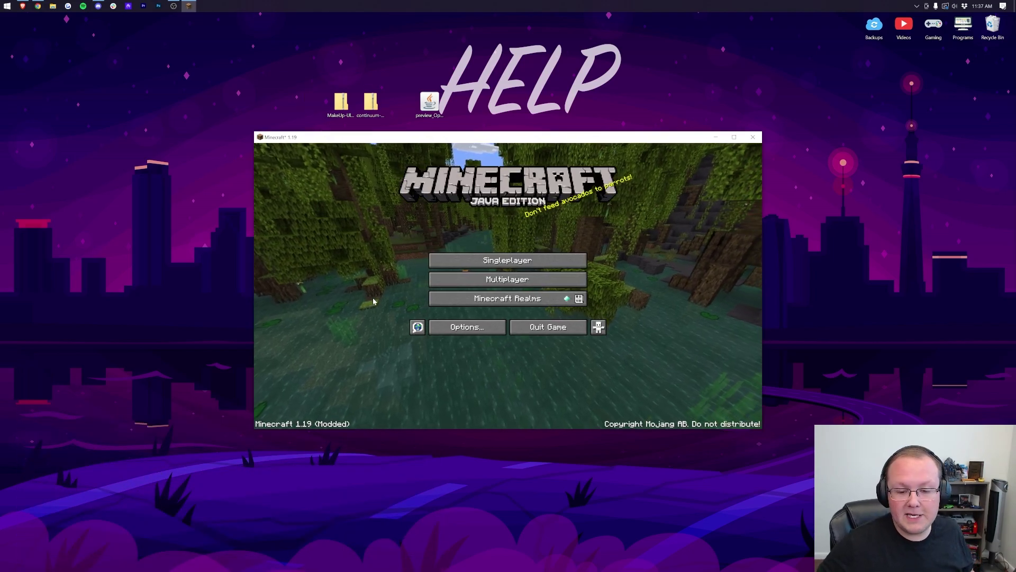
click(447, 329)
- Go through Options and Video Settings to the Shaders screen, then open the shaderpacks folder
click(447, 253)
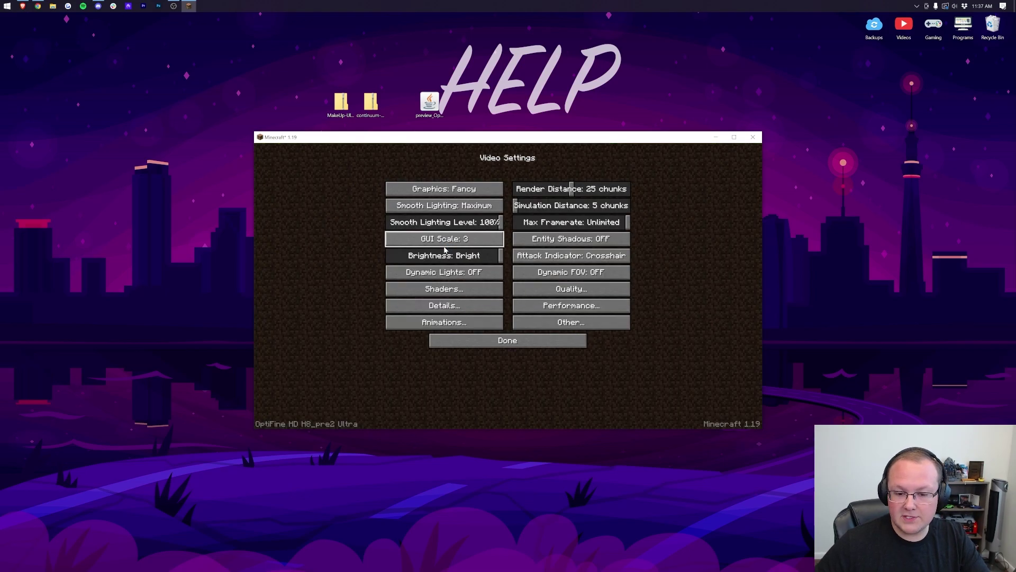
click(474, 341)
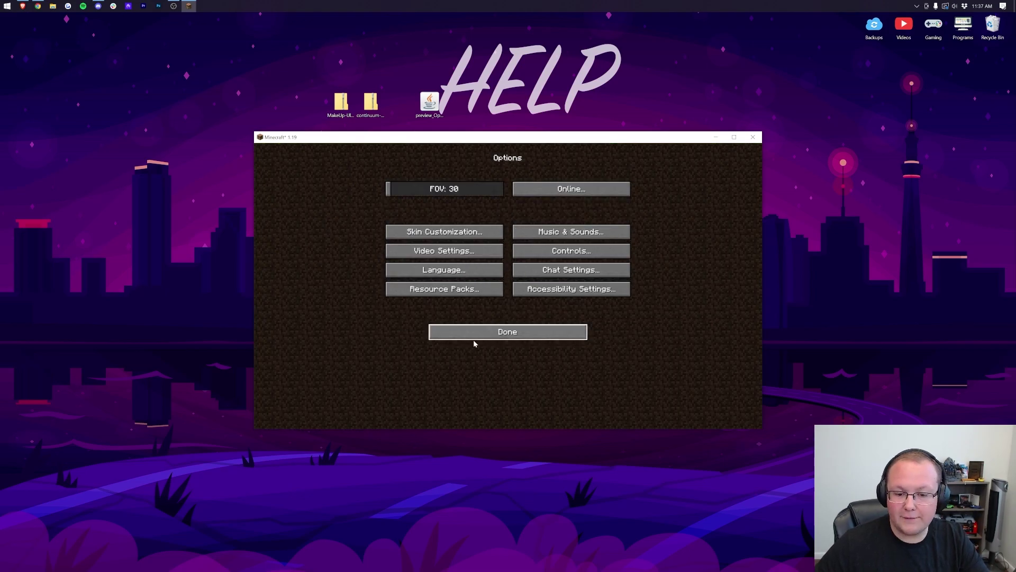
click(472, 336)
click(456, 327)
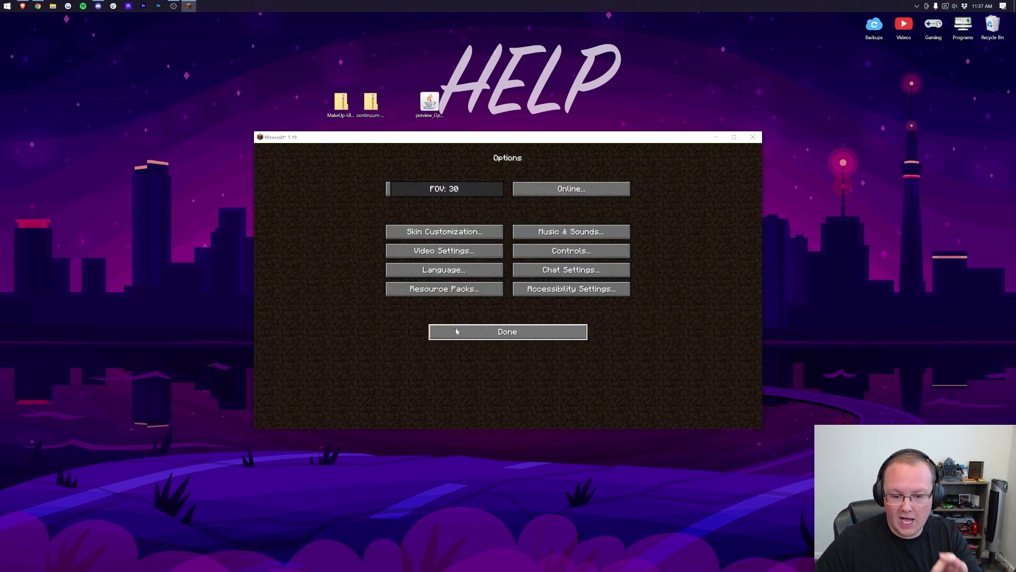
click(459, 254)
click(452, 289)
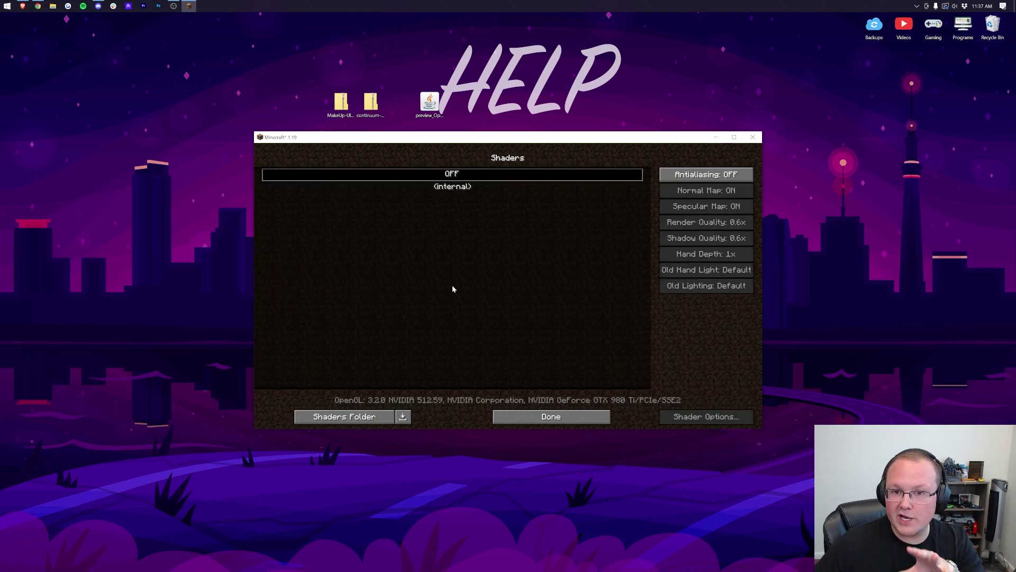
click(348, 416)
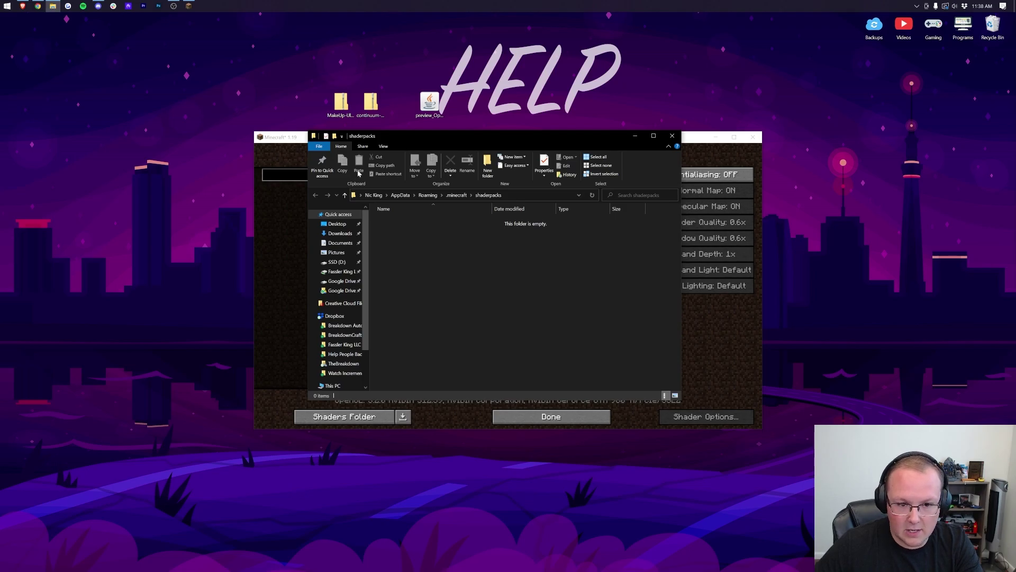
- Move continuum-2.0.4.zip and MakeUp-UltraFast-8.5c.zip into shaderpacks, then close Explorer
drag(332, 66, 509, 257)
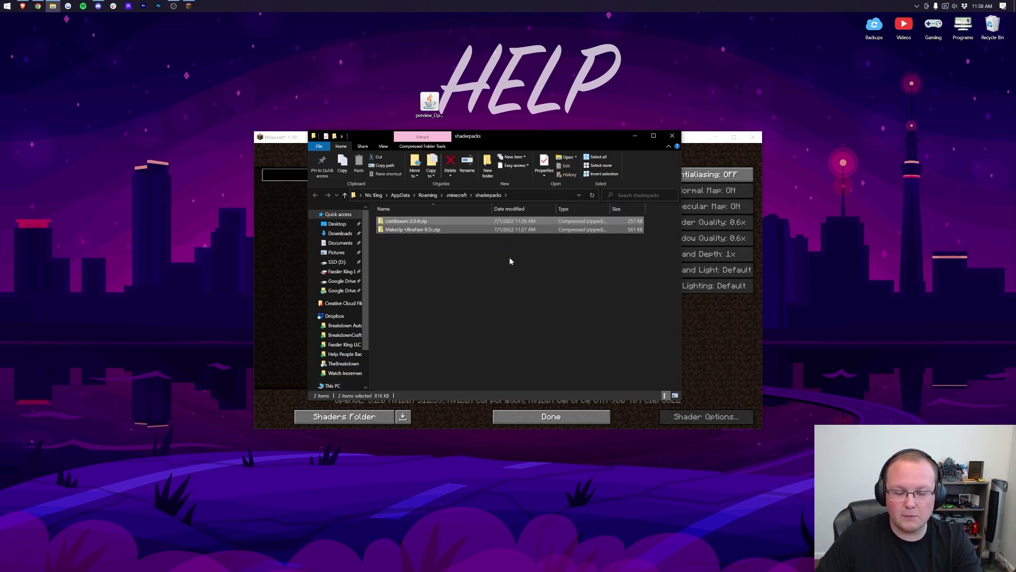
click(672, 136)
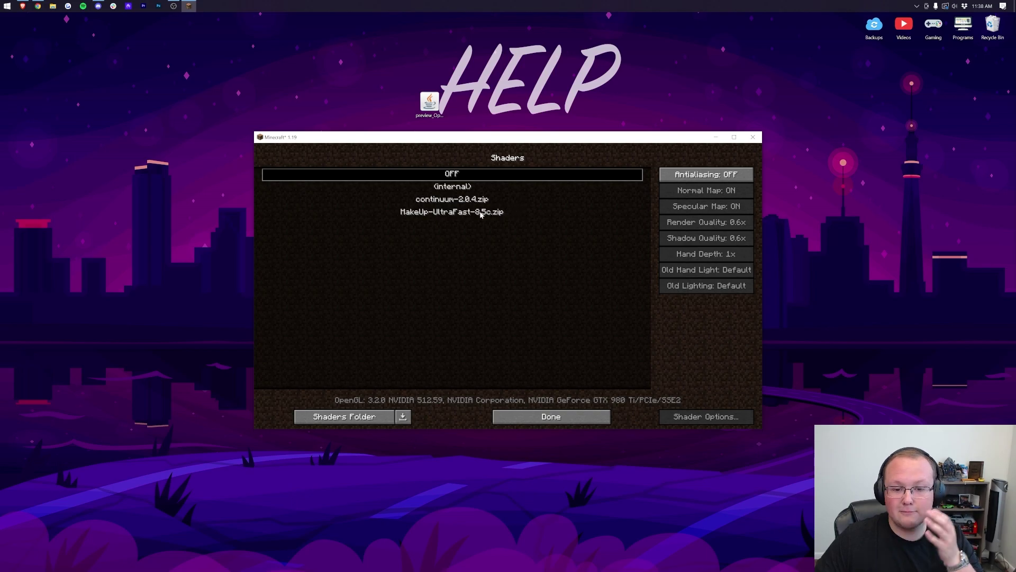
- Activate MakeUp-UltraFast-8.5c.zip and bring up its Shader Options
click(448, 213)
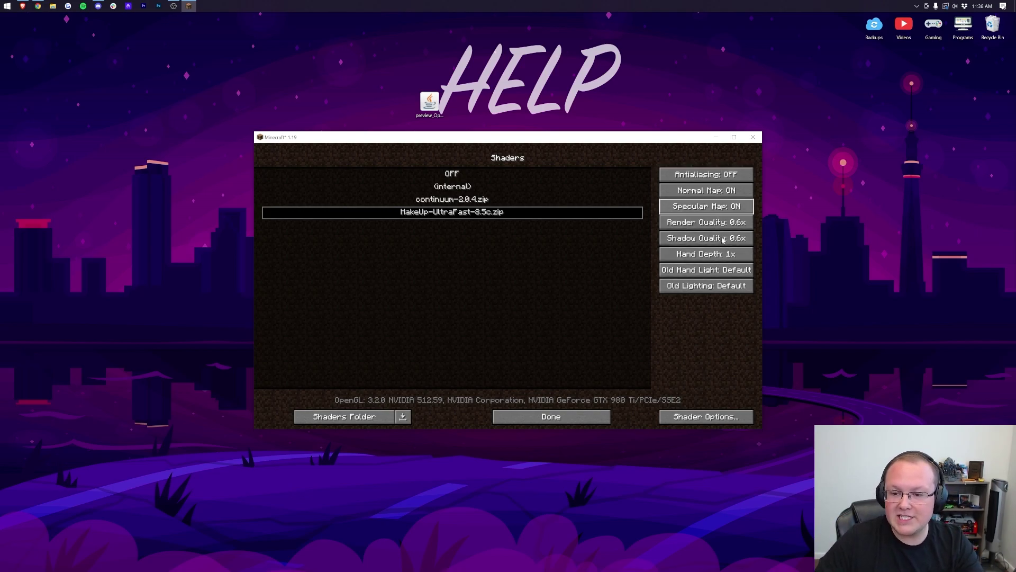
click(704, 417)
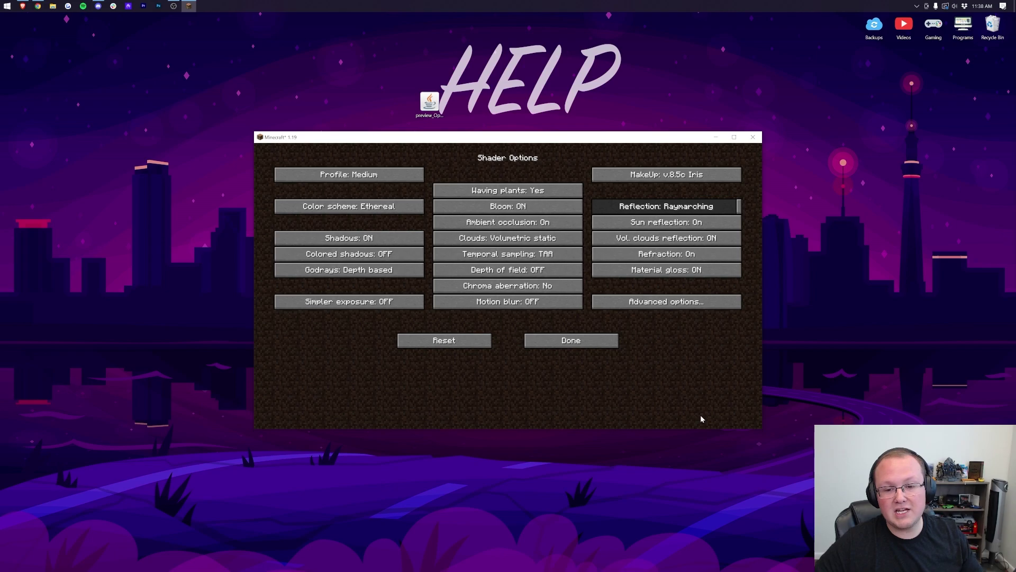
- Toggle Waving plants off and on, cycle the MakeUp profiles, and leave Profile at Medium
click(535, 192)
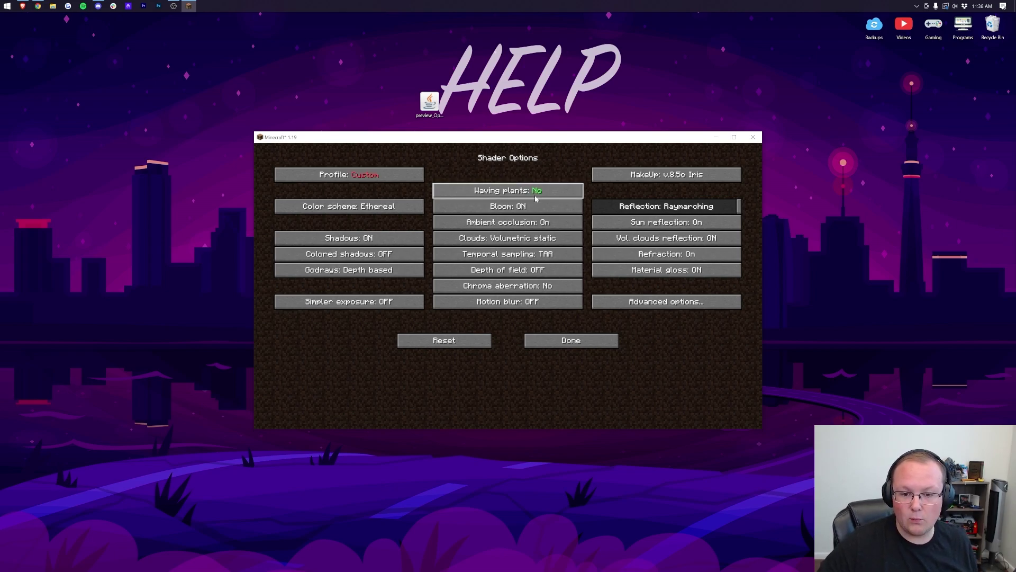
click(536, 192)
click(371, 178)
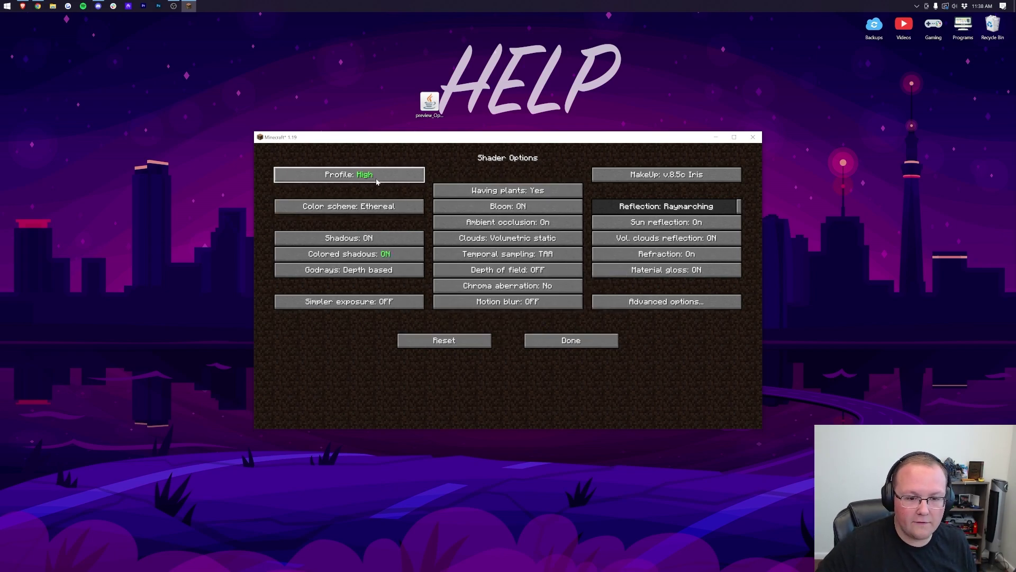
click(373, 179)
click(375, 180)
click(376, 181)
click(377, 181)
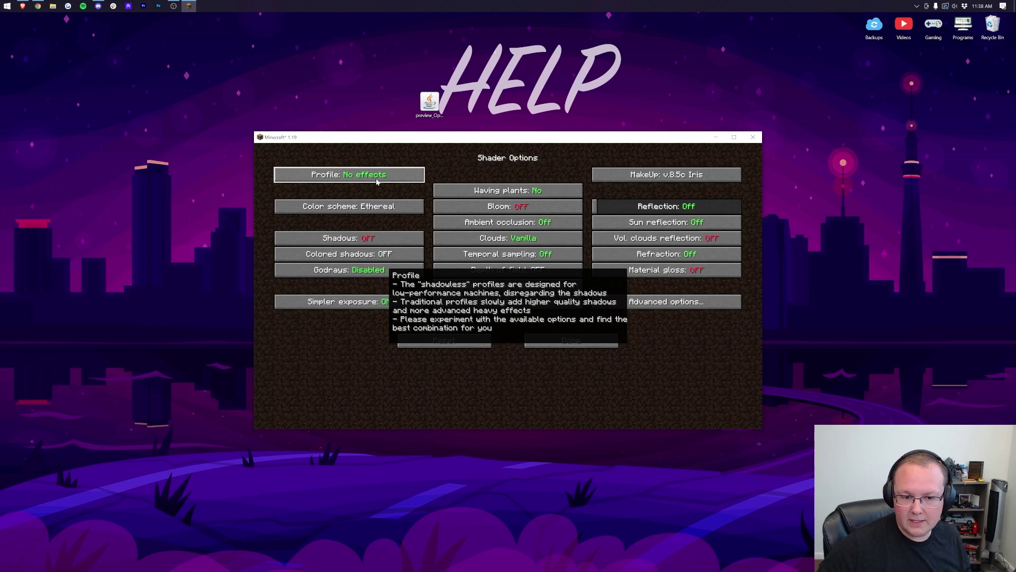
click(377, 181)
click(376, 181)
click(377, 182)
click(377, 181)
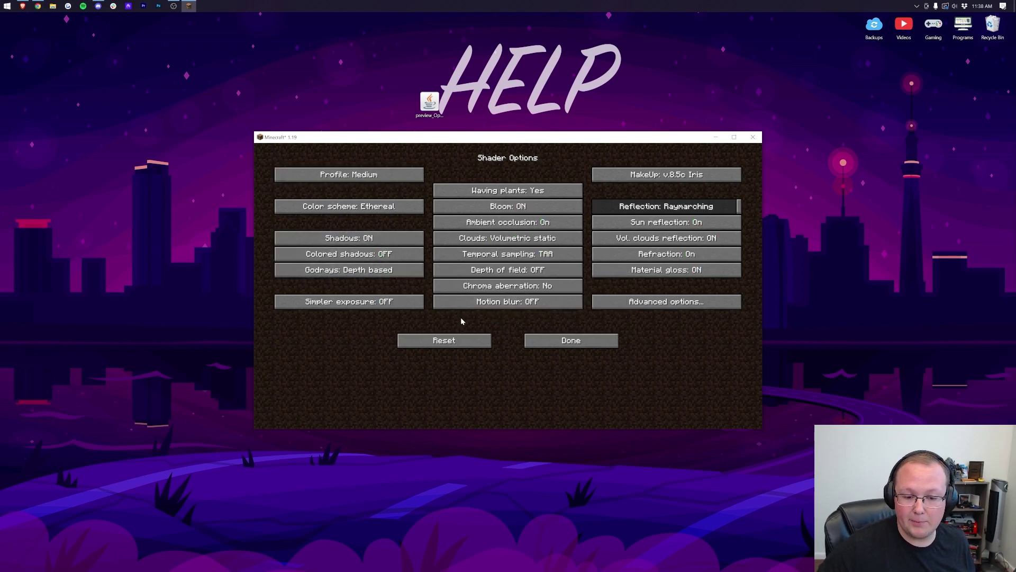
click(577, 344)
- Switch to continuum-2.0.4.zip and review its shader settings
click(475, 199)
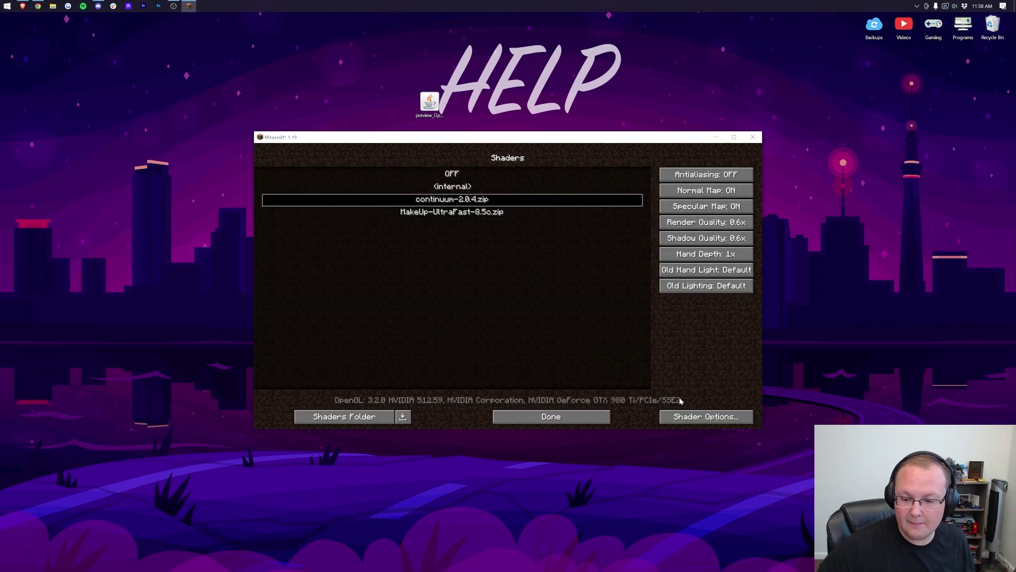
click(569, 418)
click(427, 289)
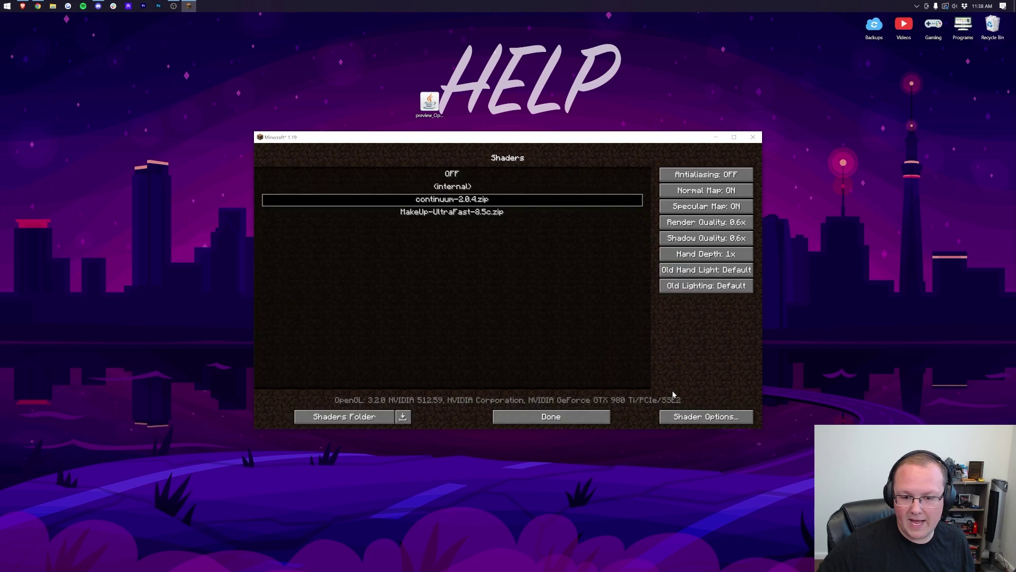
click(699, 417)
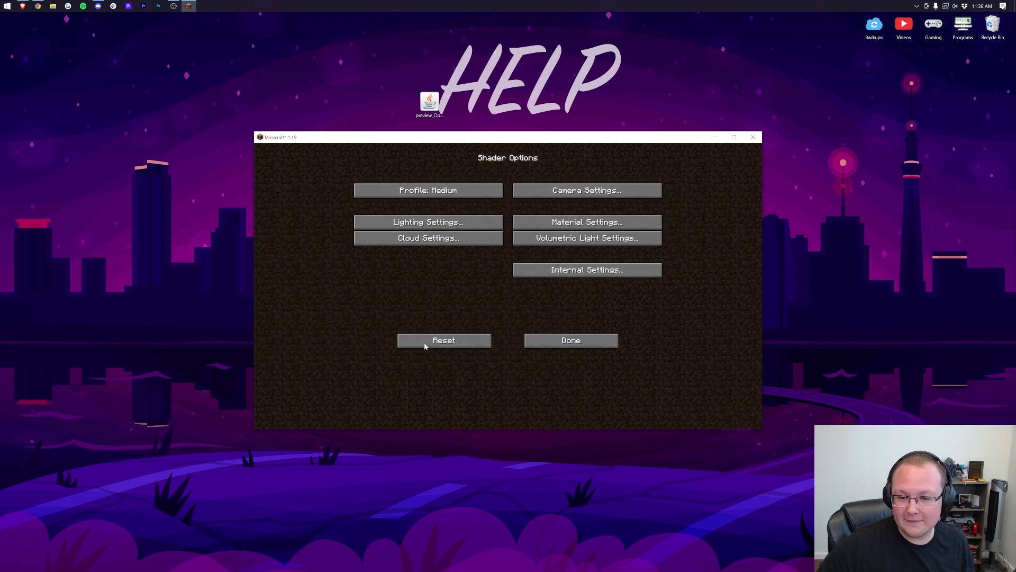
click(586, 340)
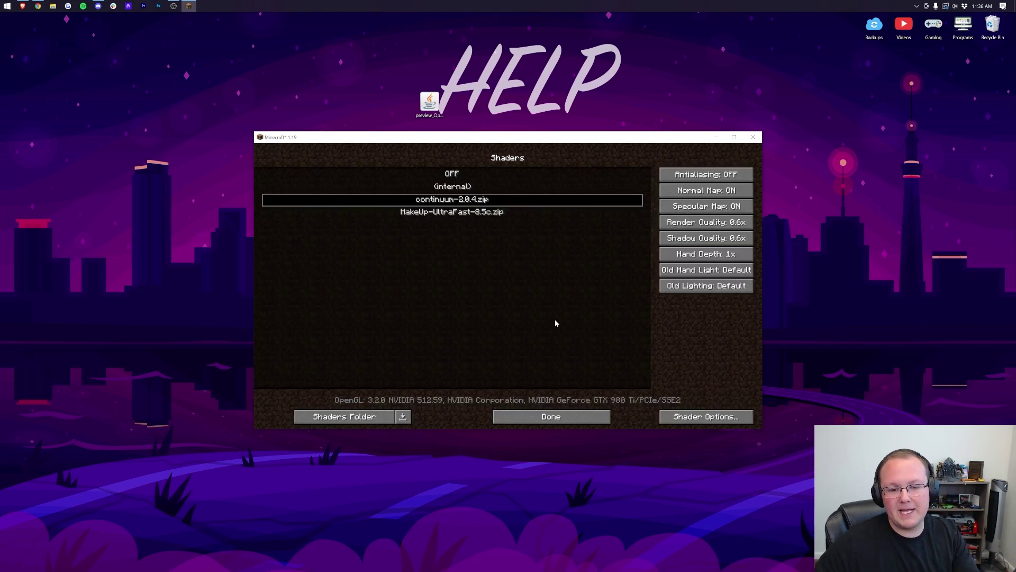
- Reselect MakeUp-UltraFast-8.5c.zip and back out to the title screen
click(460, 217)
click(525, 413)
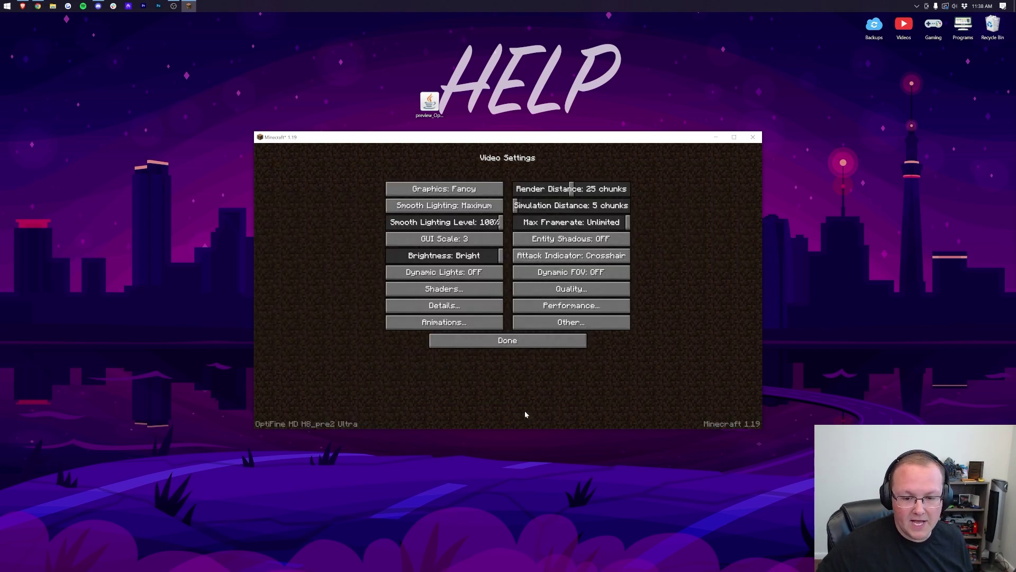
click(506, 339)
click(508, 331)
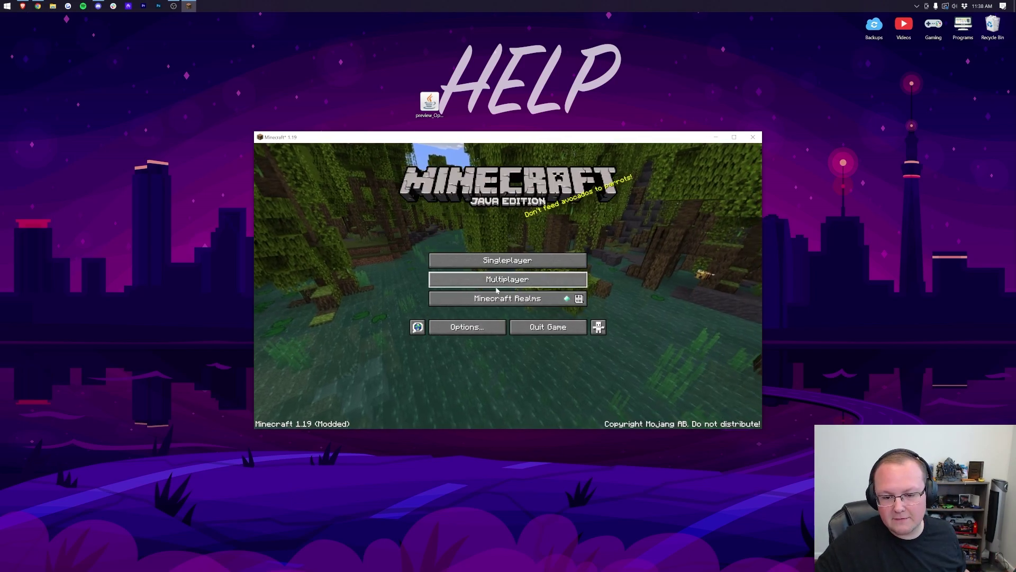
click(469, 216)
- Join the Play.BreakdownCraft.com server from the list, then pause the game
double_click(466, 189)
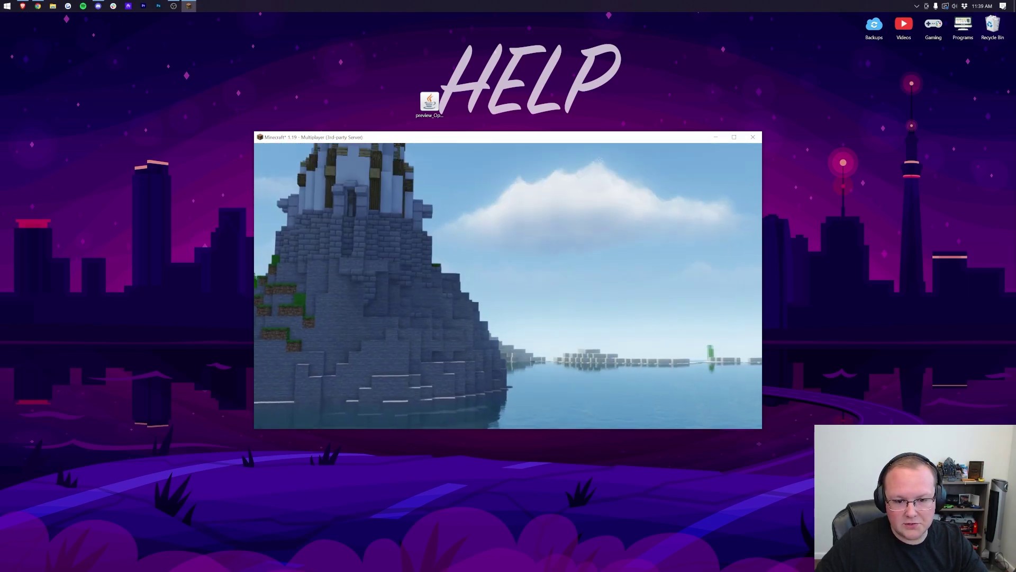
key(Escape)
- Switch the shader pack to continuum-2.0.4.zip under Video Settings > Shaders and resume play
click(485, 286)
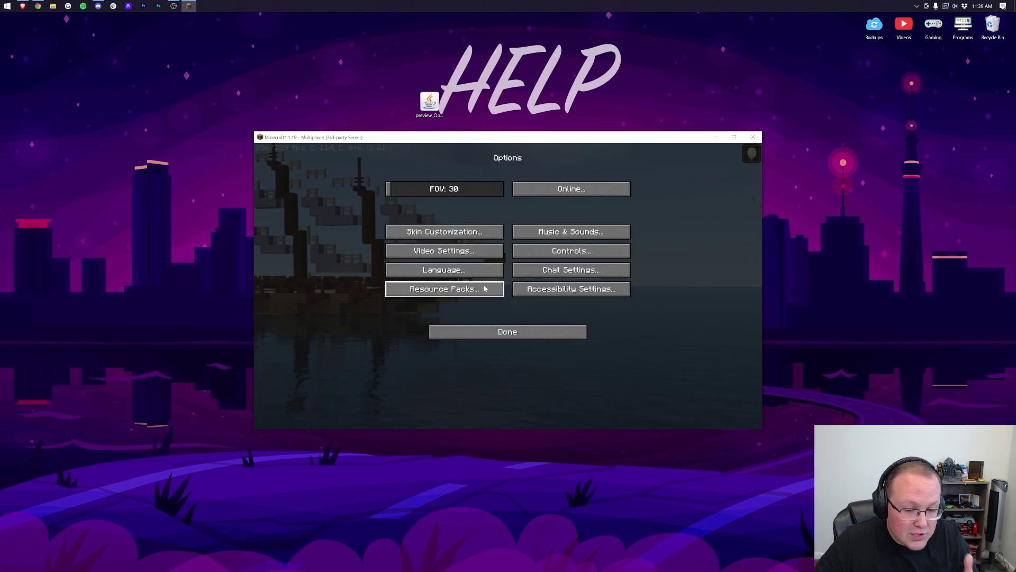
click(465, 252)
click(466, 289)
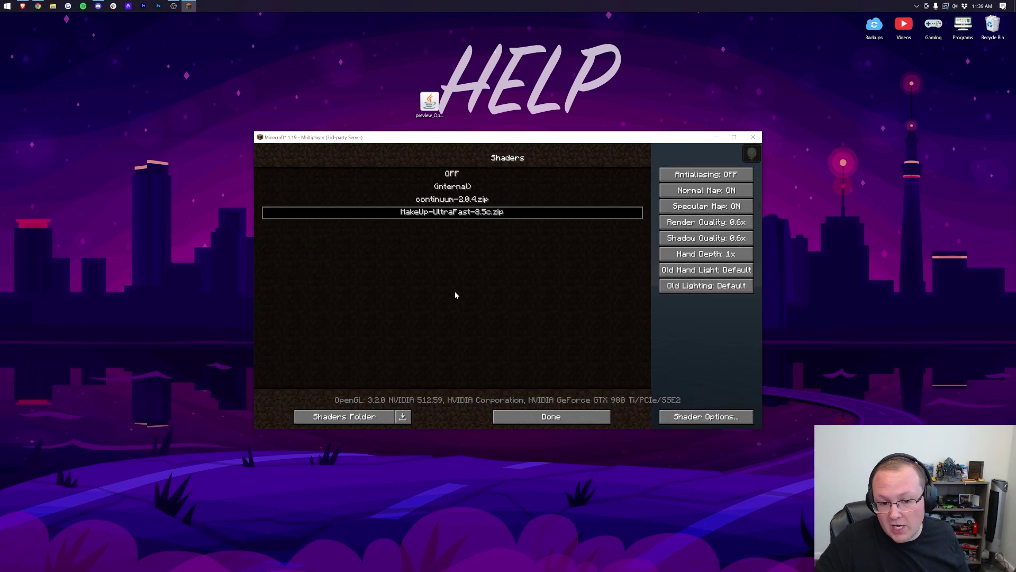
click(426, 202)
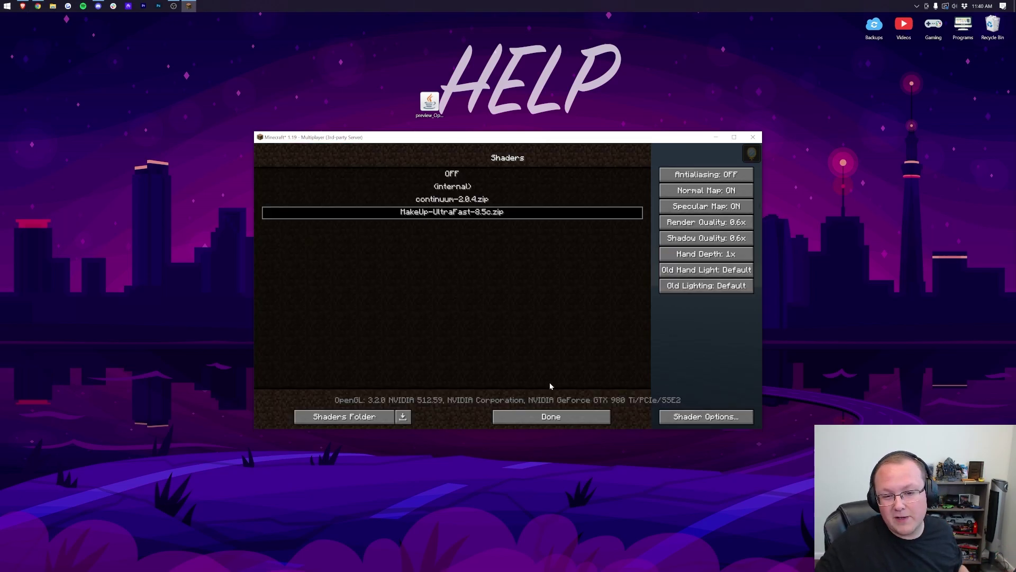
click(548, 416)
key(Escape)
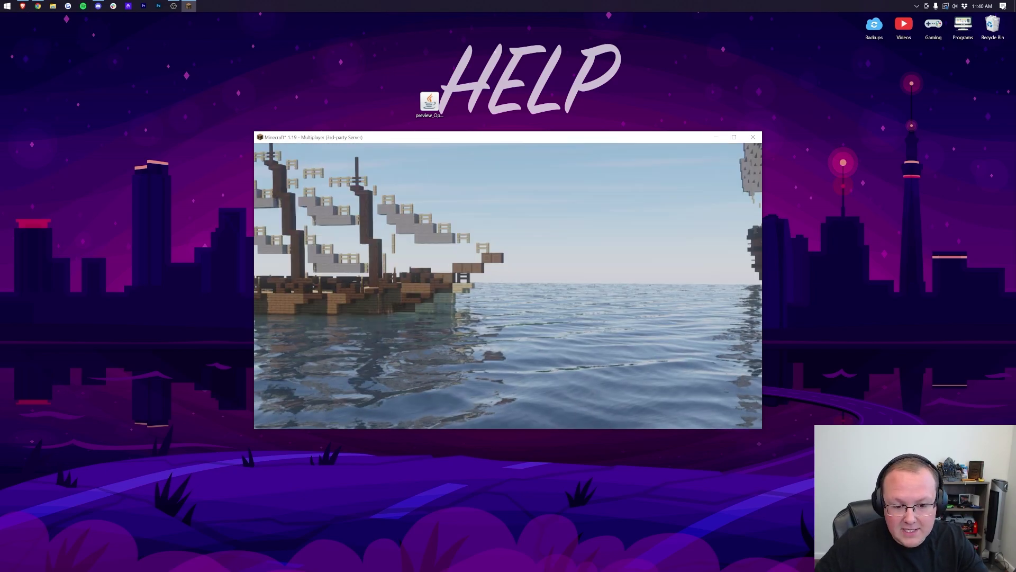